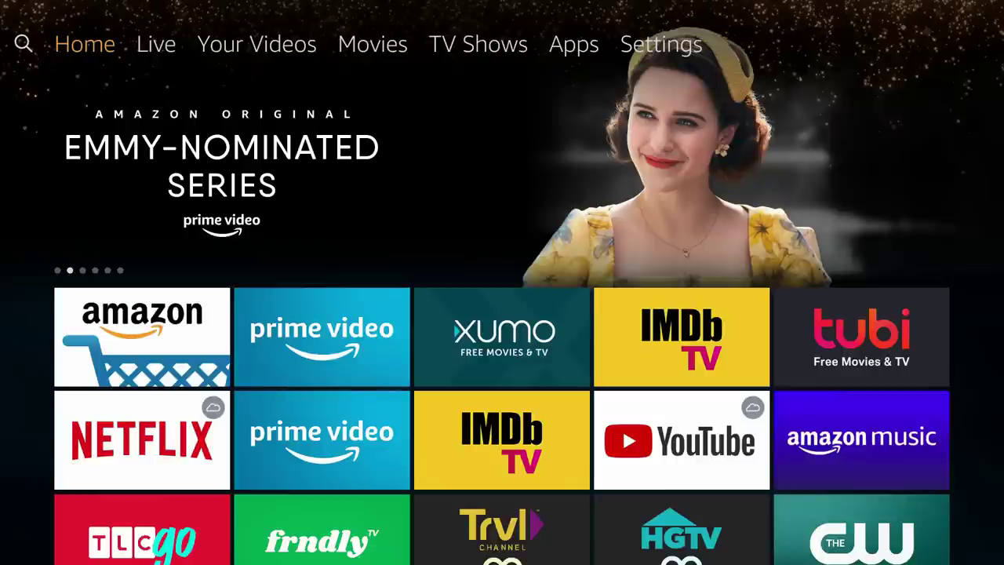
# Step: Open Fire TV Settings from the Home quick menu
pyautogui.press('Home')
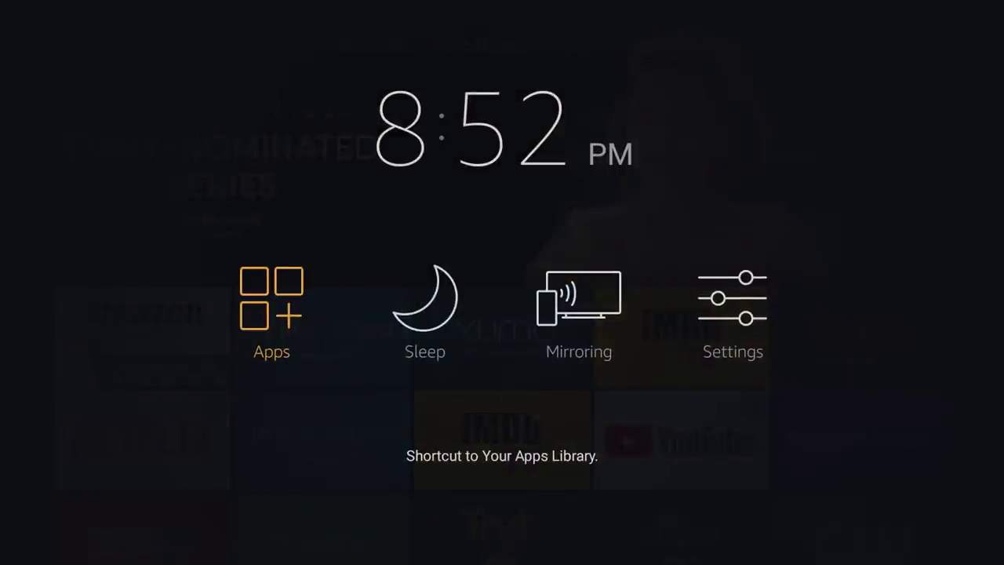
pyautogui.press('Right')
pyautogui.press('Right')
pyautogui.press('Right')
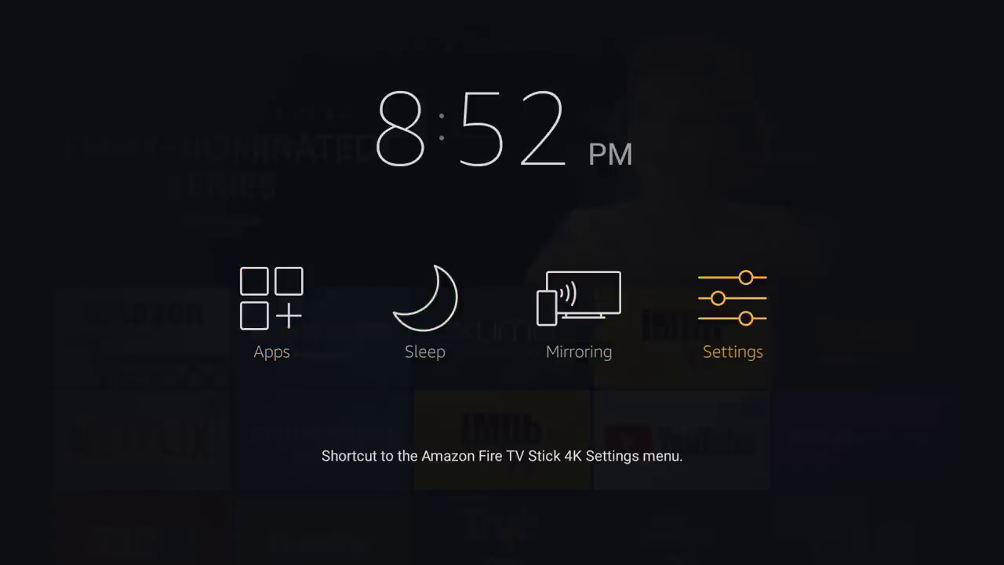
pyautogui.press('Return')
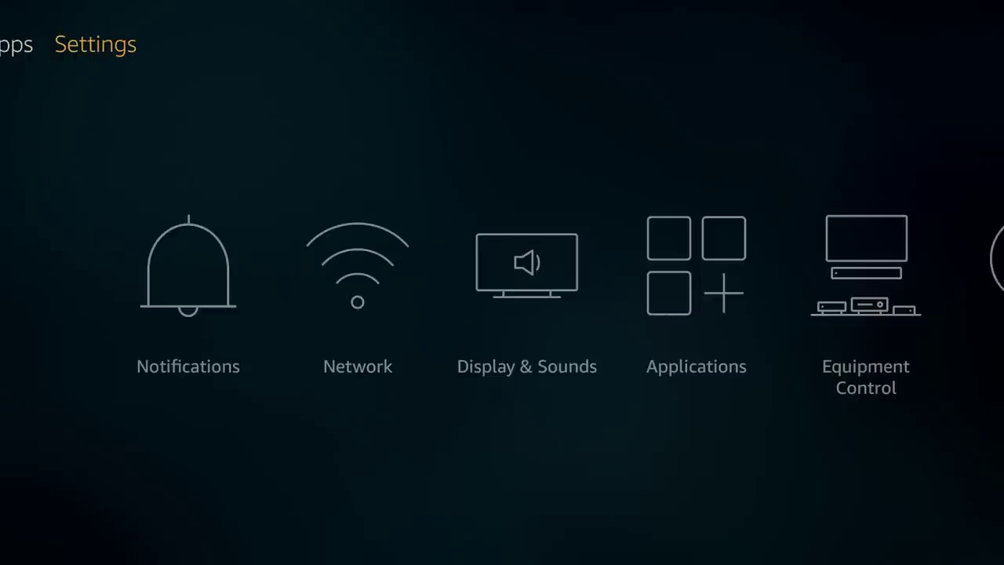
# Step: Check Developer Options under My Fire TV, then return to the Settings categories
pyautogui.press('Down')
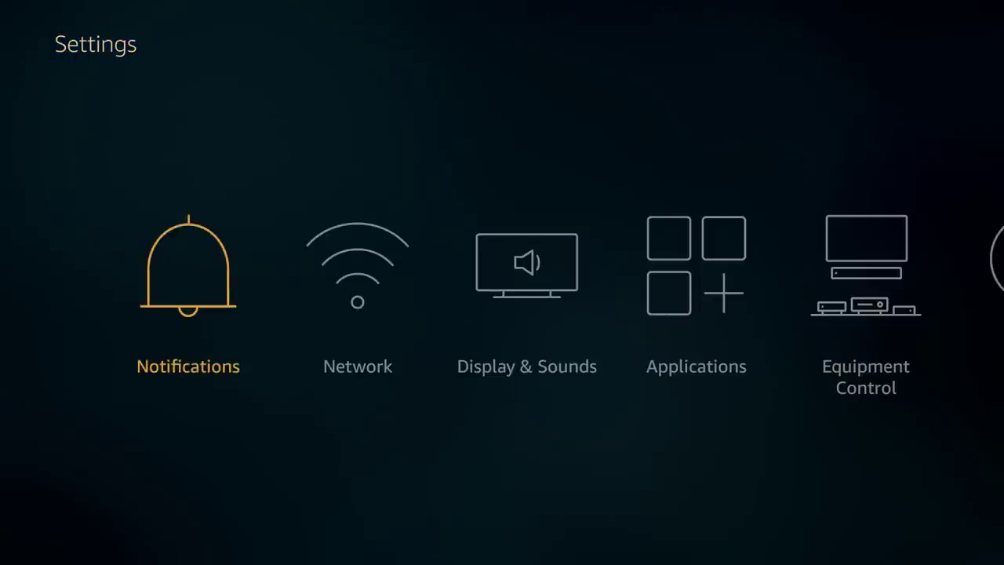
pyautogui.press('Right')
pyautogui.press('Right')
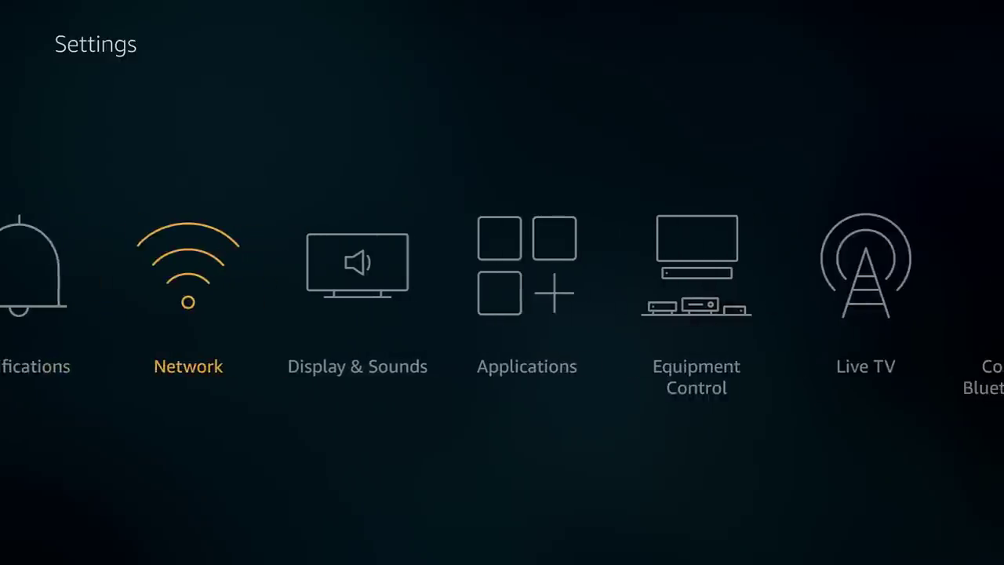
pyautogui.press('Right')
pyautogui.press('Right')
pyautogui.press('Right')
pyautogui.press('Right')
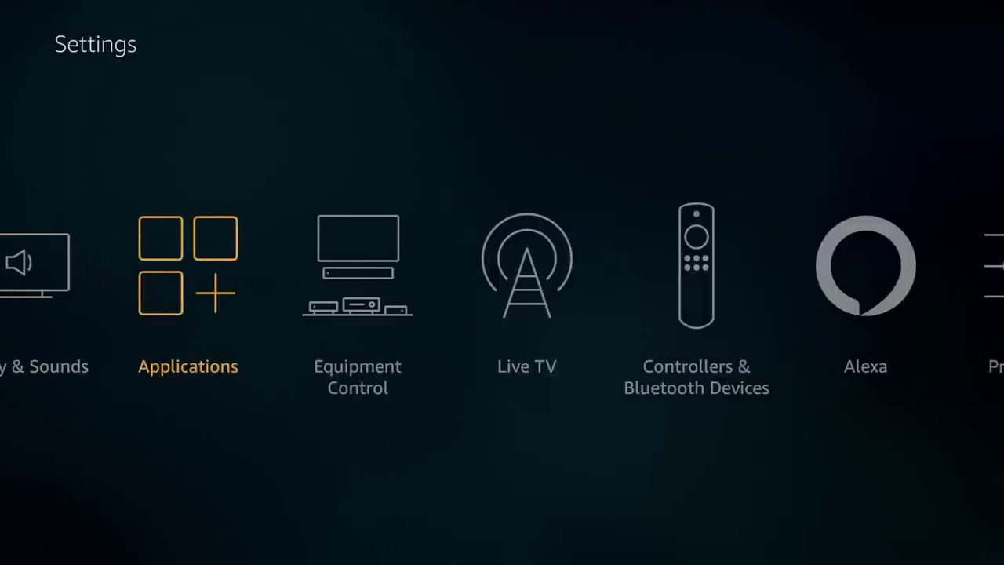
pyautogui.press('Right')
pyautogui.press('Right')
pyautogui.press('Right')
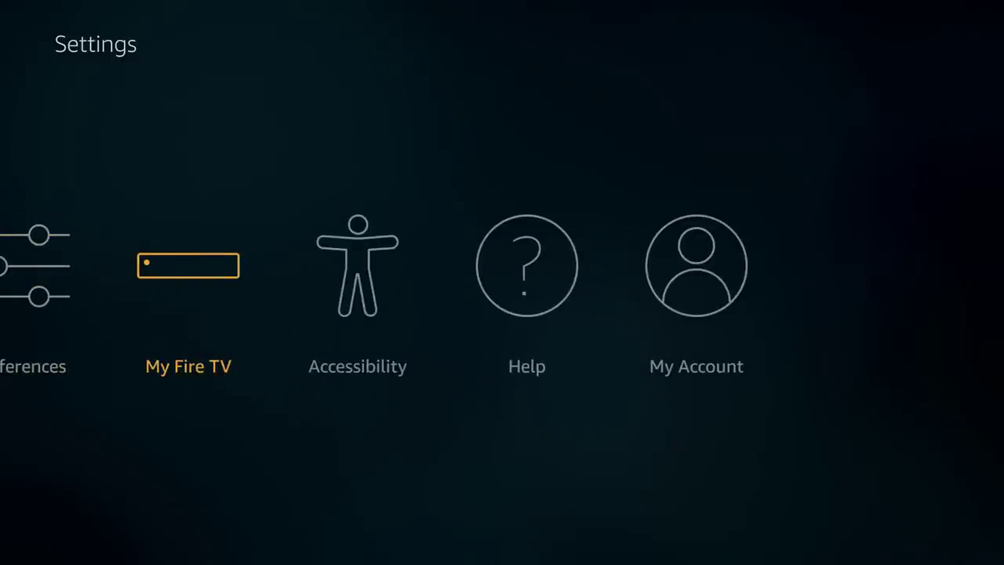
pyautogui.press('Return')
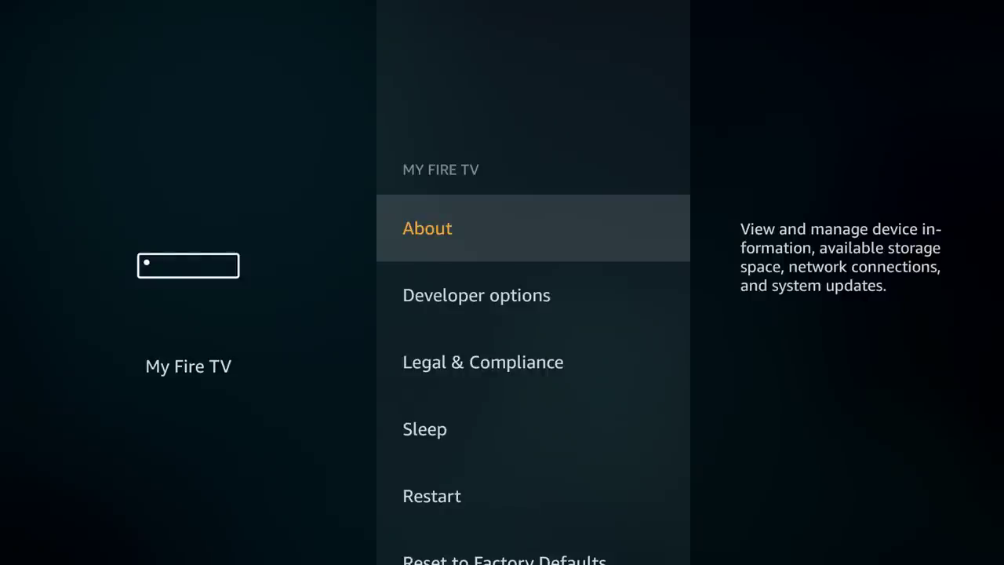
pyautogui.press('Down')
pyautogui.press('Return')
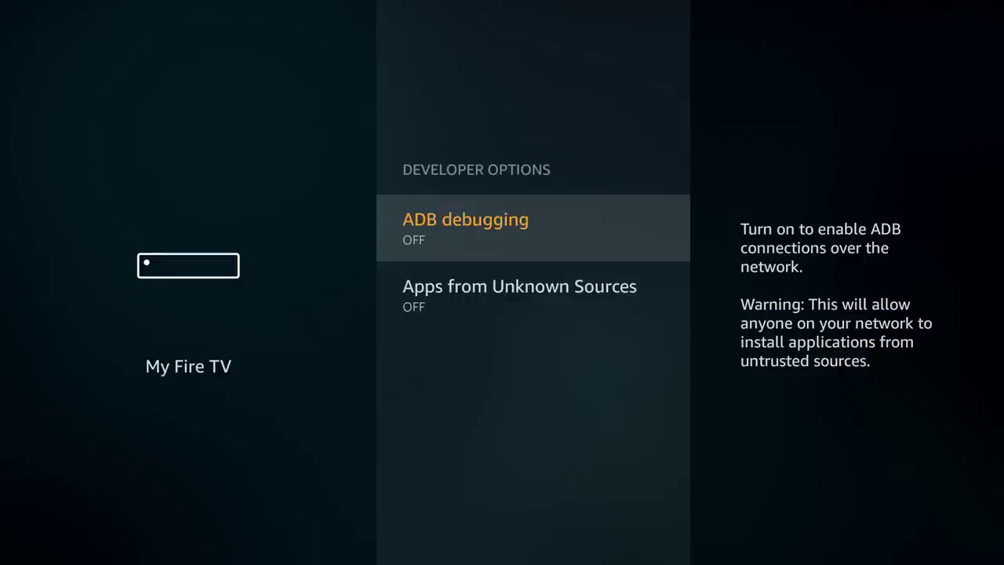
pyautogui.press('Escape')
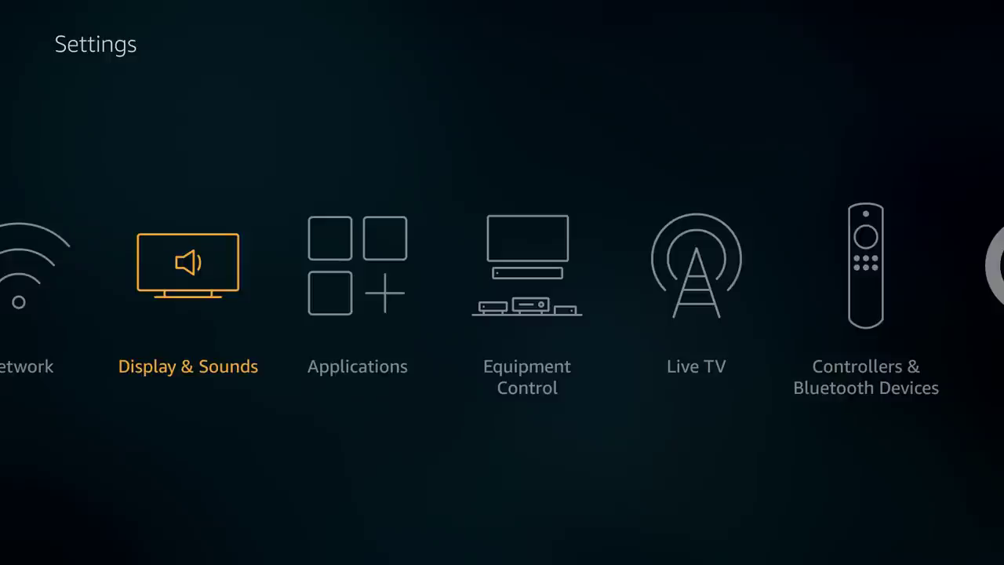
# Step: Open the Display settings under Display & Sounds
pyautogui.press('Return')
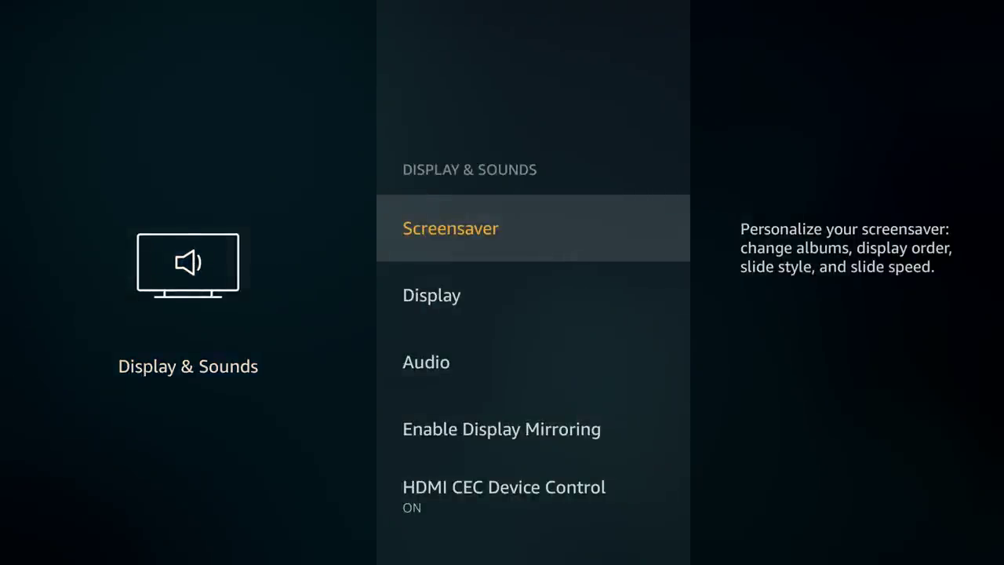
pyautogui.press('Down')
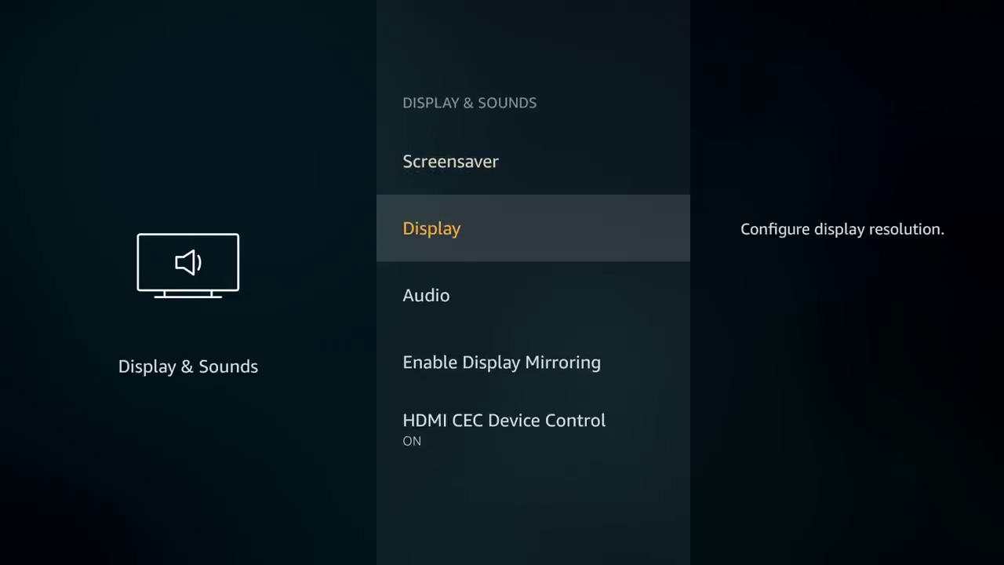
pyautogui.press('Return')
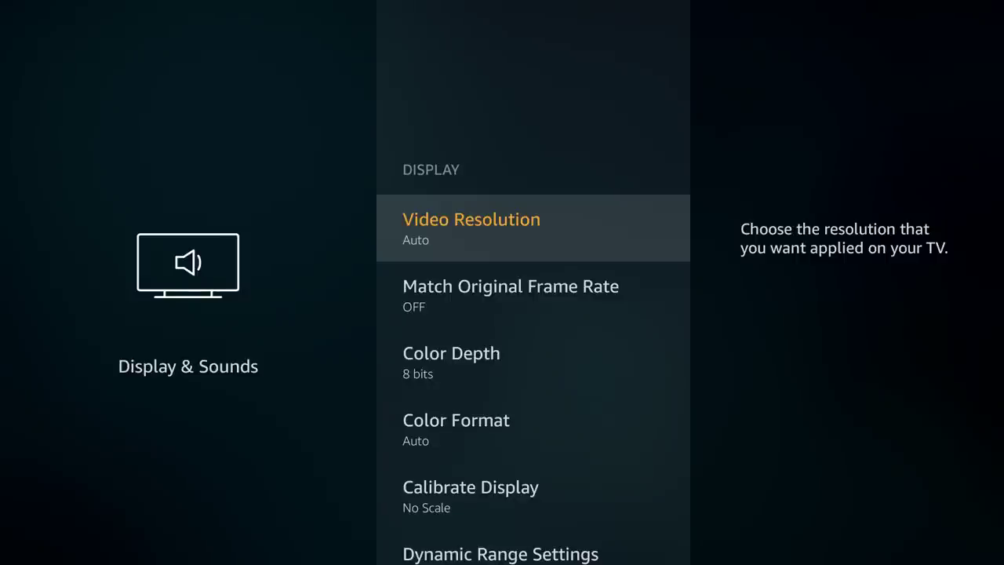
# Step: Review Video Resolution choices, keep Auto, and scroll down to Calibrate Display
pyautogui.press('Return')
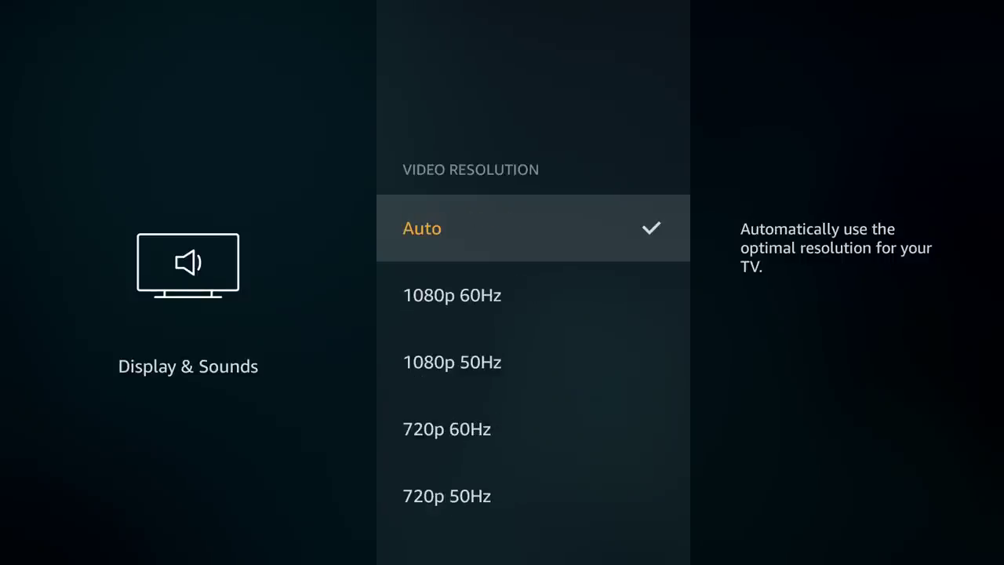
pyautogui.press('Down')
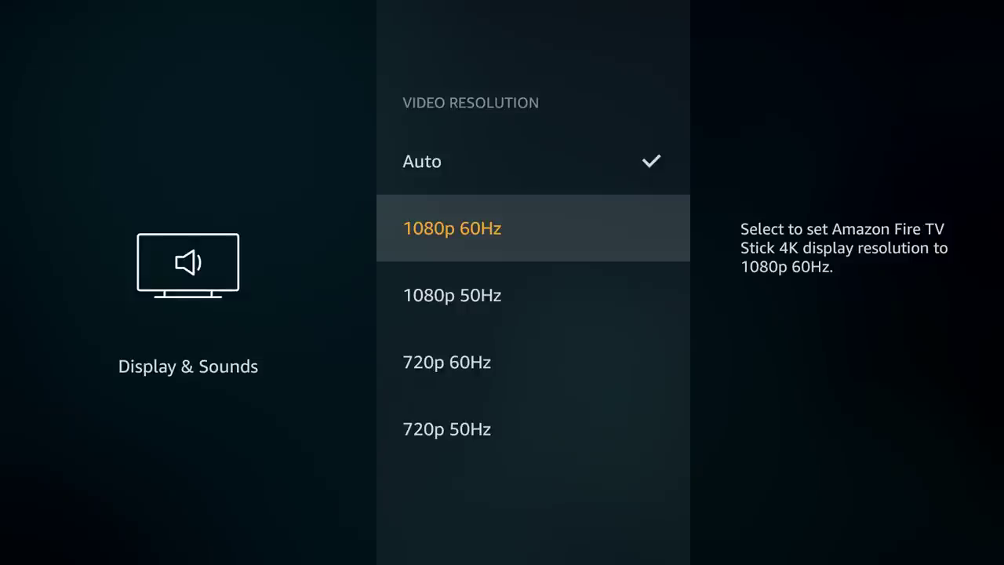
pyautogui.press('Escape')
pyautogui.press('Down')
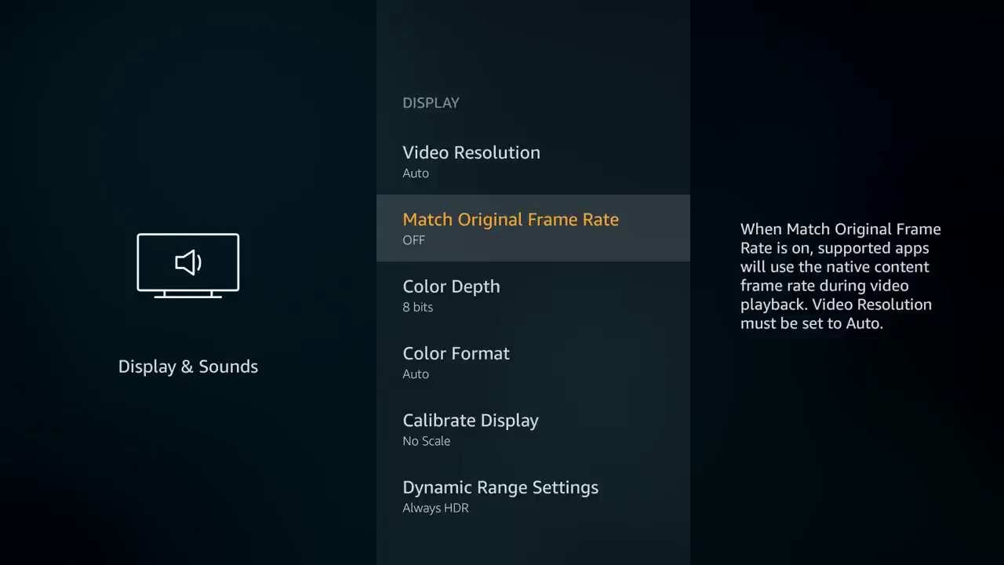
pyautogui.press('Down')
pyautogui.press('Down')
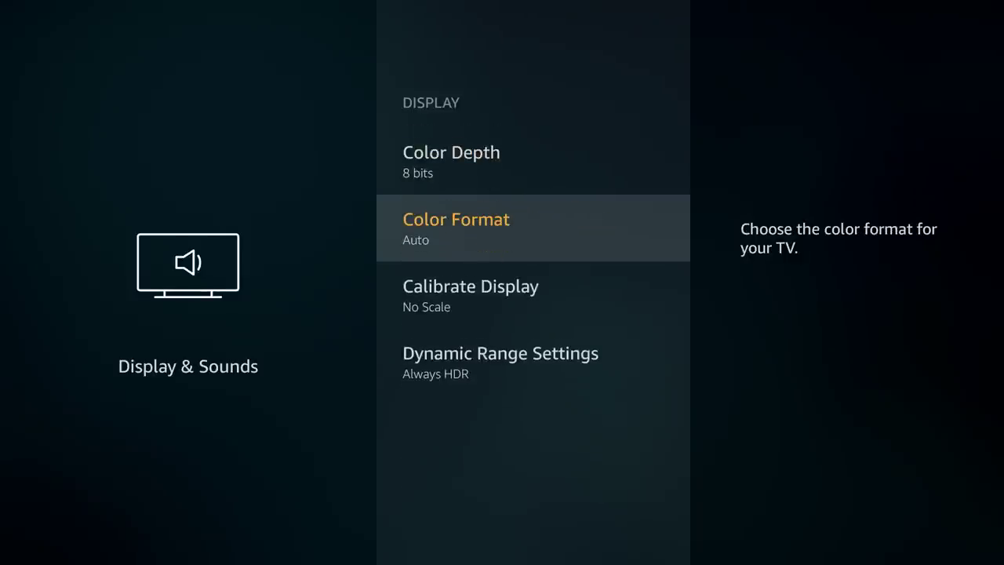
pyautogui.press('Down')
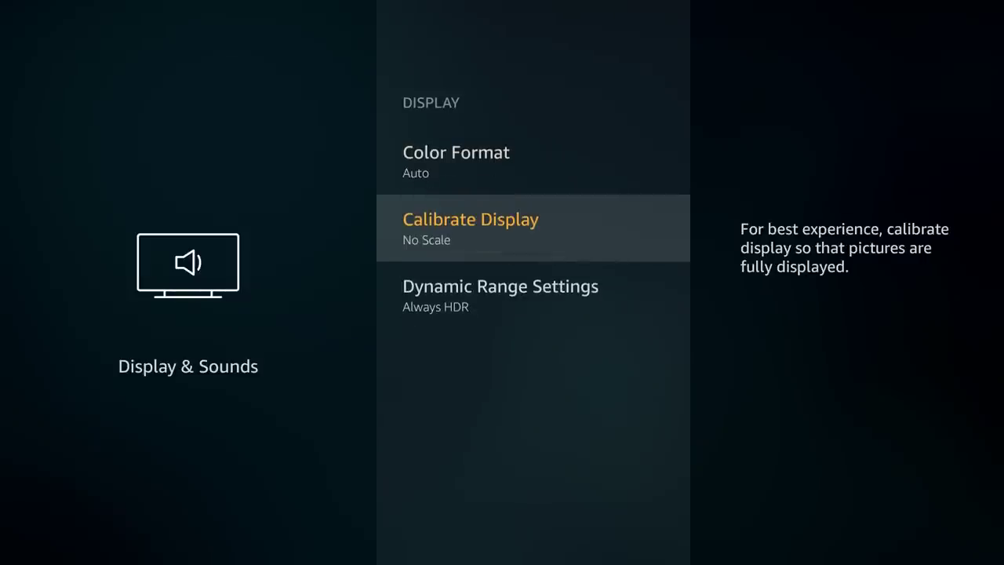
# Step: Experiment with shrinking and enlarging the picture on the display calibration screen
pyautogui.press('Return')
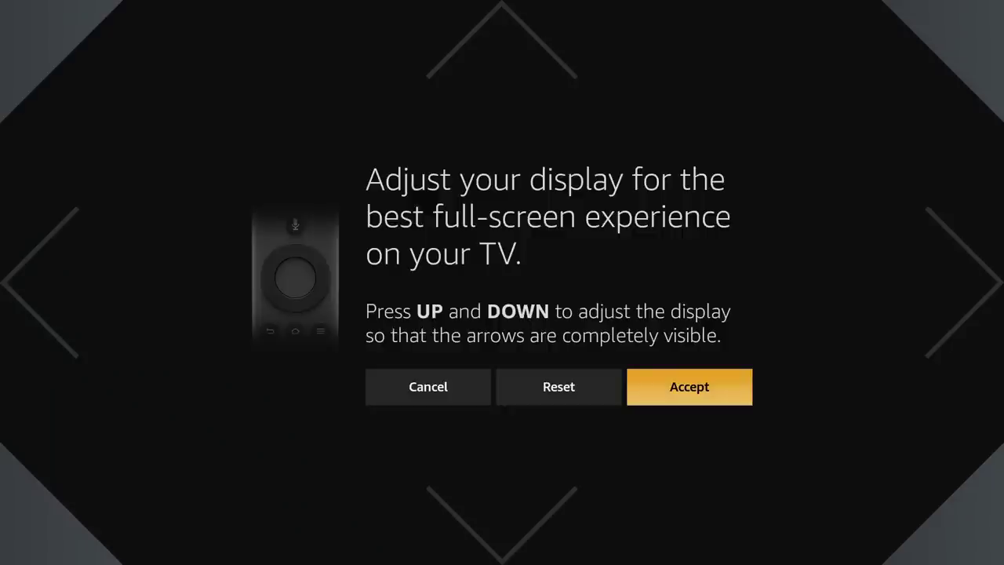
pyautogui.press('Down')
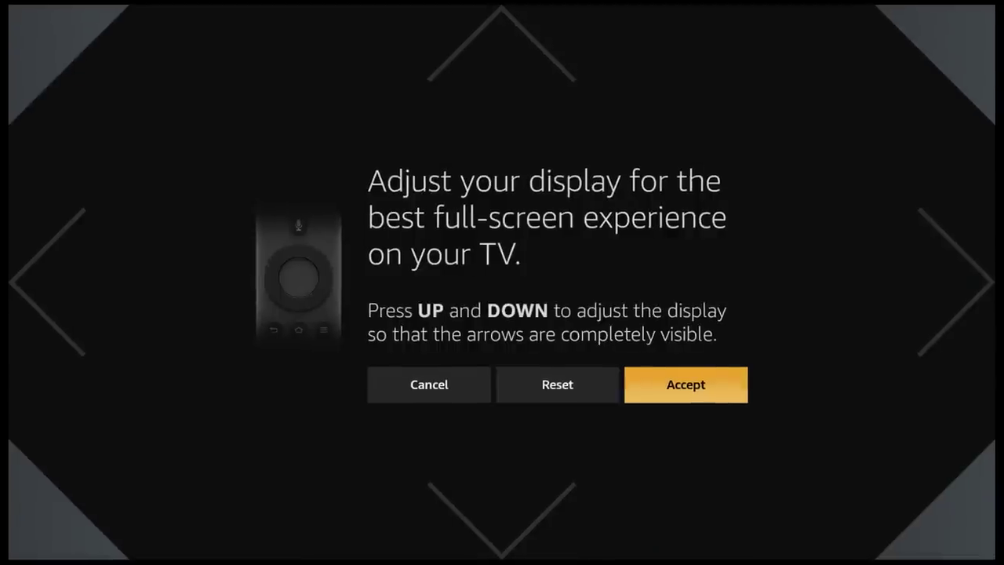
pyautogui.press('Up')
pyautogui.press('Up')
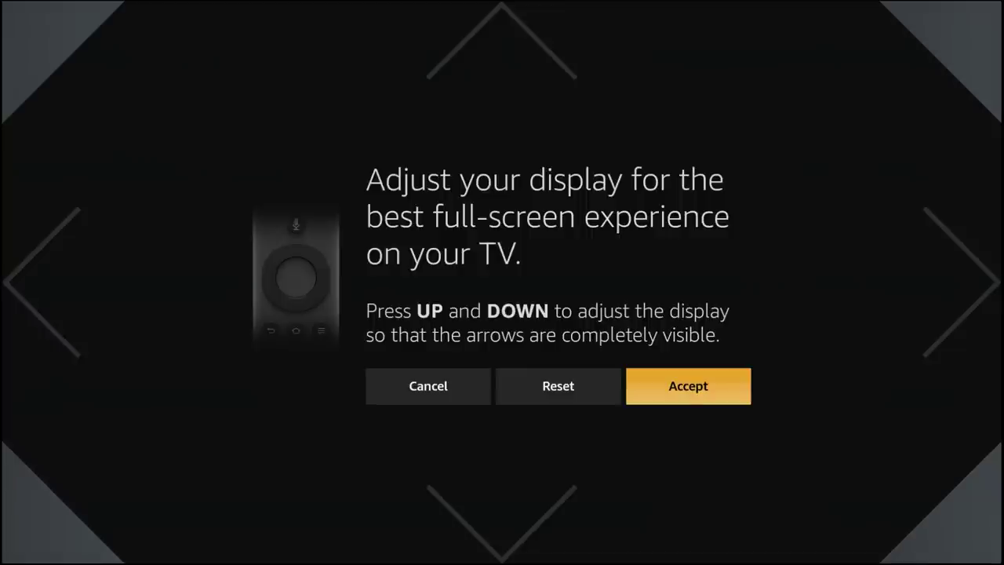
pyautogui.press('Left')
pyautogui.press('Return')
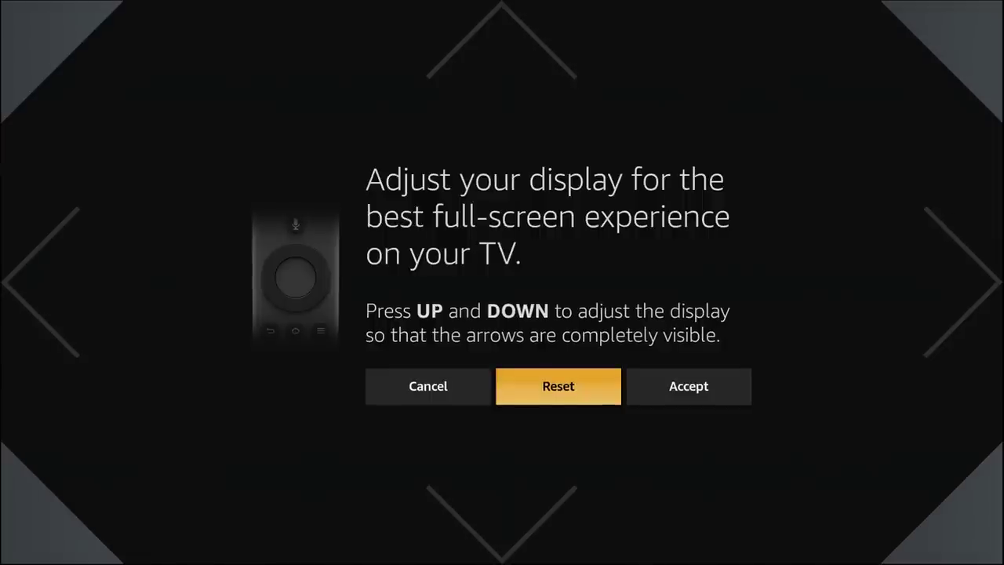
pyautogui.press('Down')
pyautogui.press('Down')
pyautogui.press('Down')
pyautogui.press('Down')
pyautogui.press('Down')
pyautogui.press('Down')
pyautogui.press('Down')
pyautogui.press('Down')
pyautogui.press('Down')
pyautogui.press('Down')
pyautogui.press('Down')
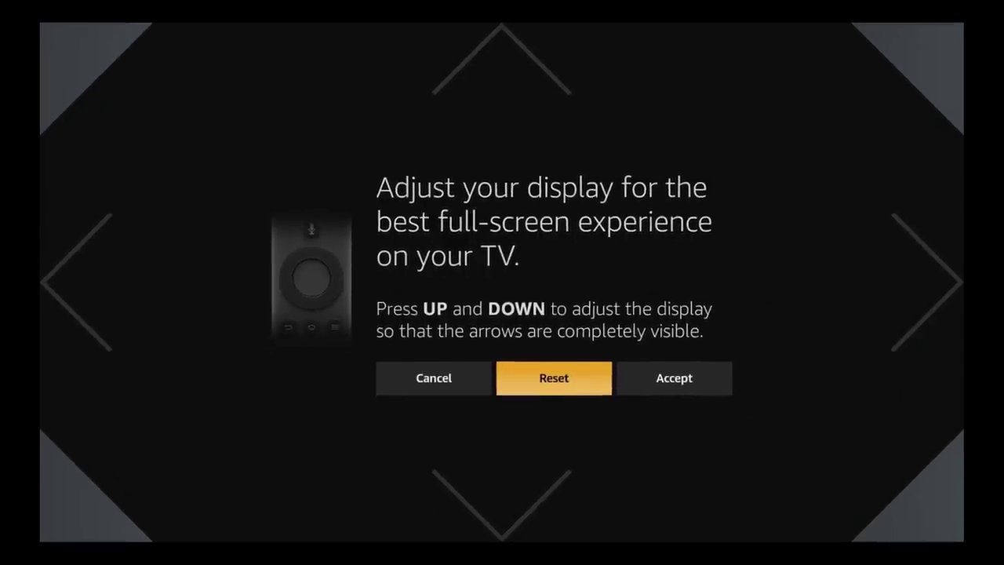
pyautogui.press('Down')
pyautogui.press('Down')
pyautogui.press('Down')
pyautogui.press('Down')
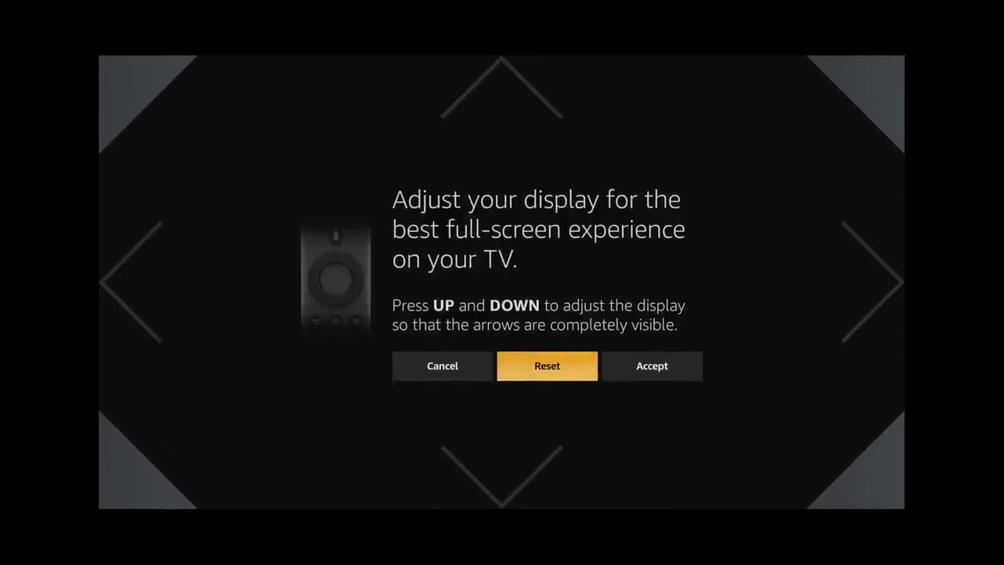
# Step: Reset the picture to full screen and accept the calibration
pyautogui.press('Return')
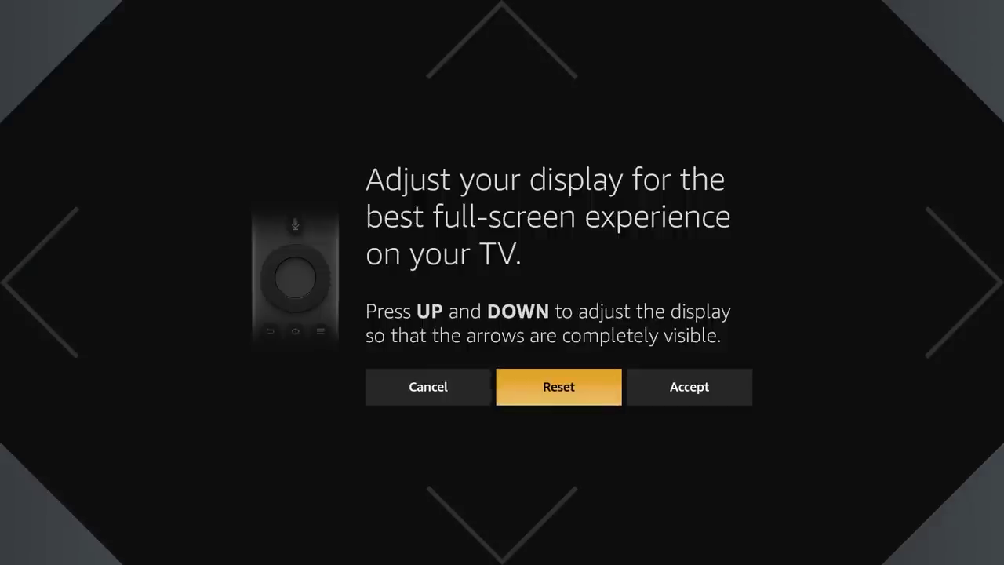
pyautogui.press('Right')
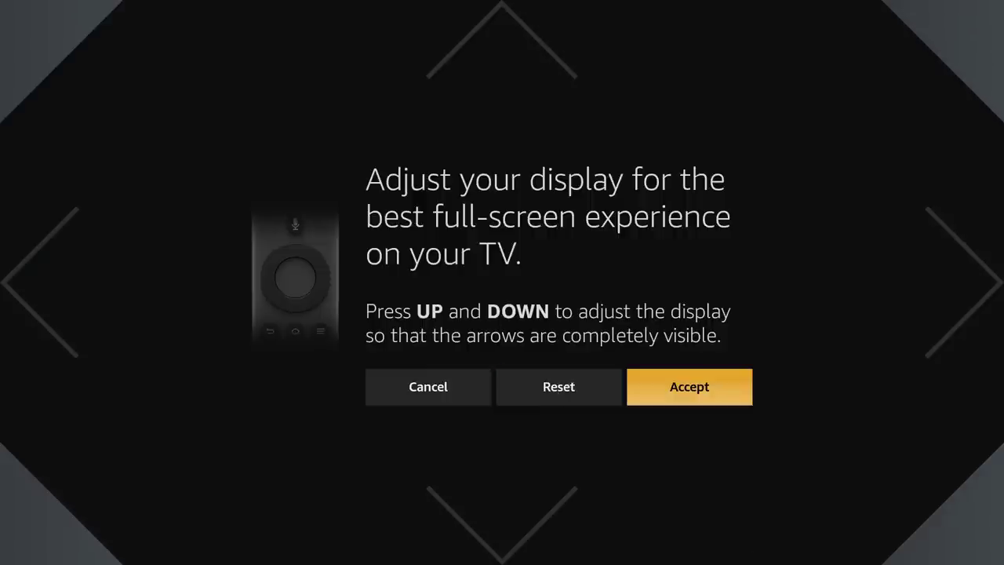
pyautogui.press('Return')
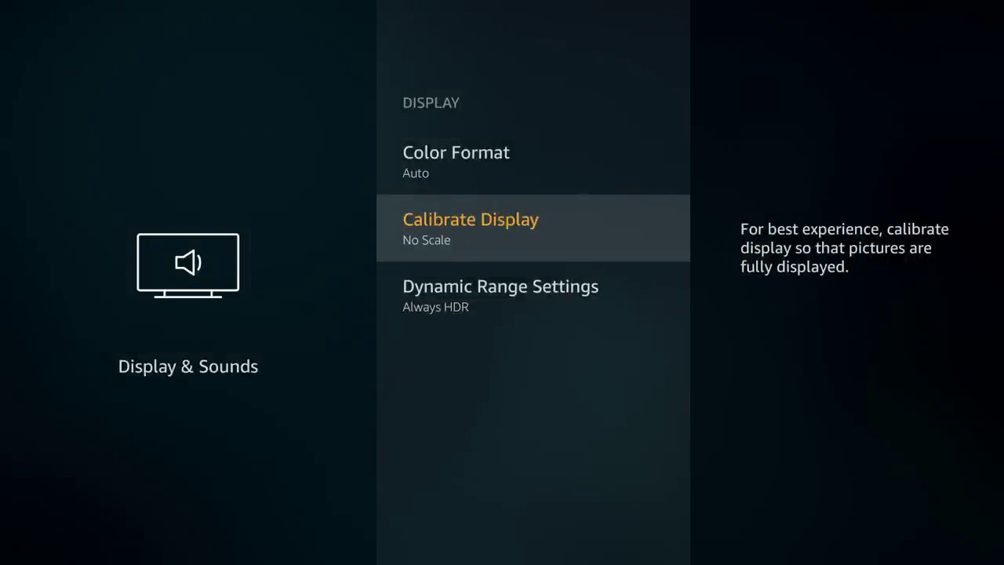
pyautogui.press('Down')
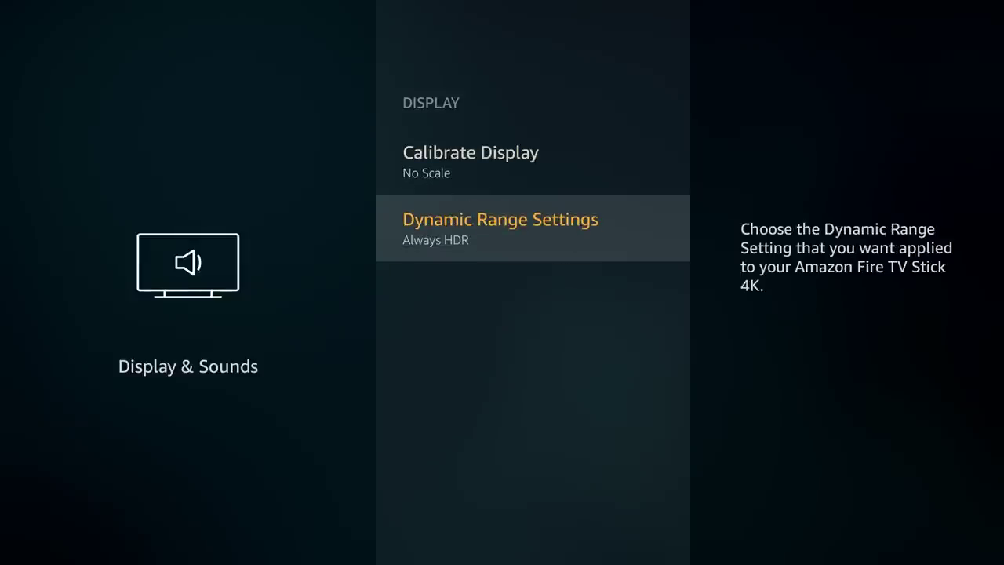
# Step: Compare Always HDR and Adaptive dynamic range, keeping Always HDR, then move to Audio
pyautogui.press('Return')
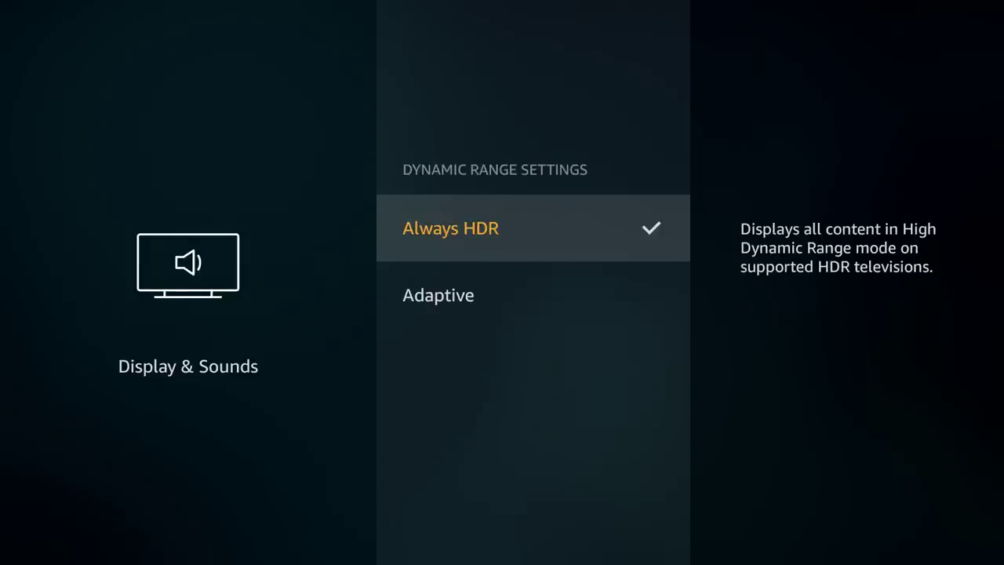
pyautogui.press('Down')
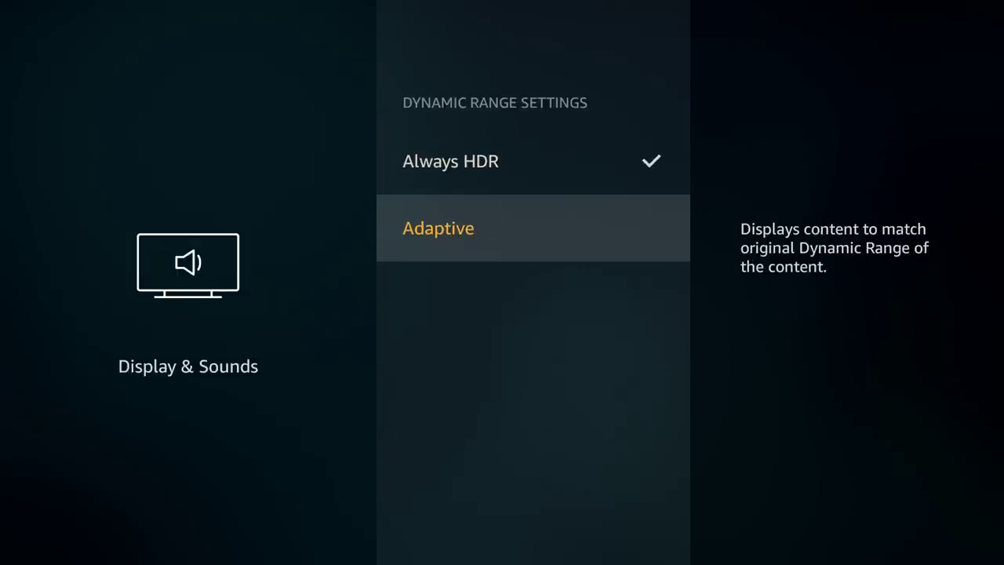
pyautogui.press('Up')
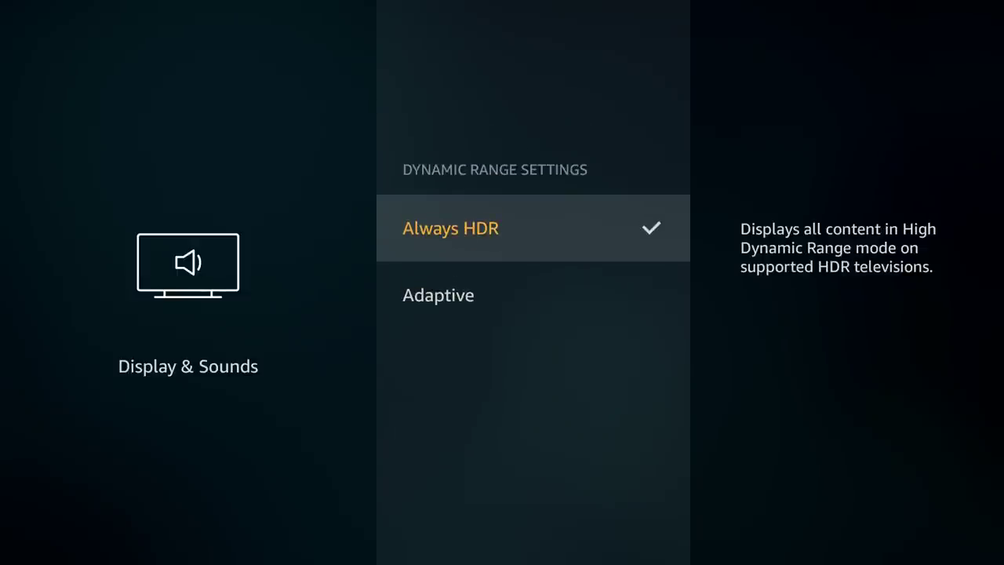
pyautogui.press('Escape')
pyautogui.press('Escape')
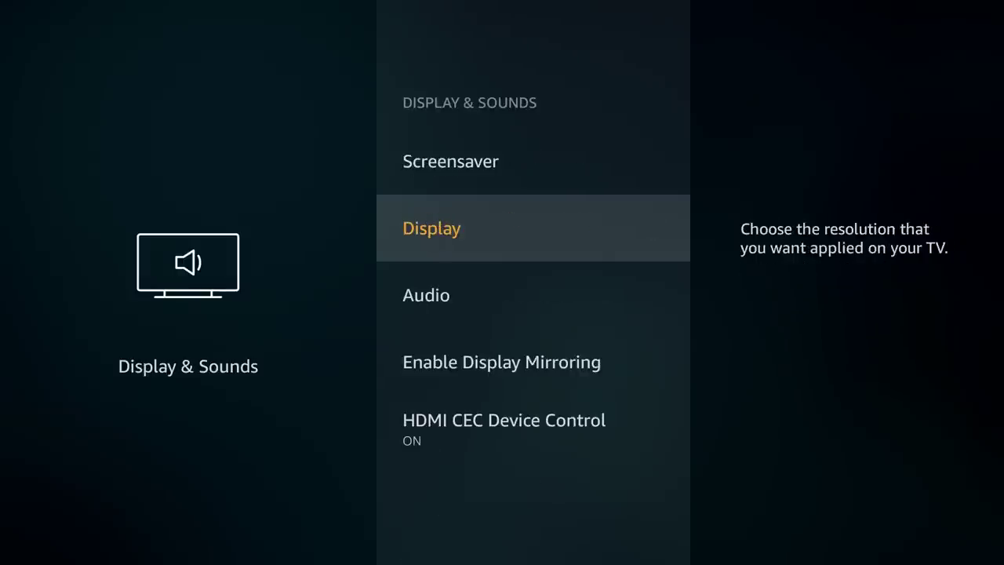
pyautogui.press('Down')
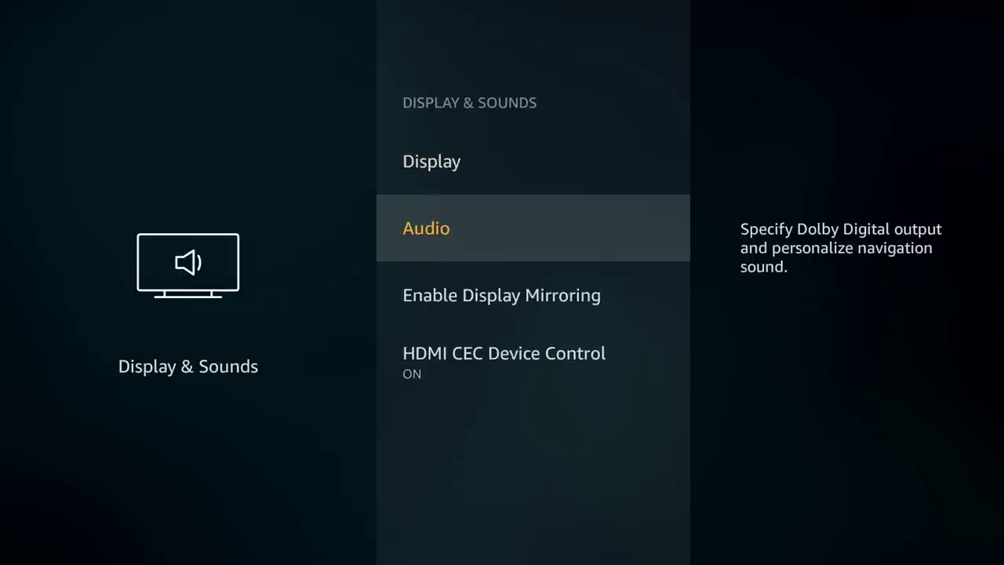
# Step: In Audio settings, switch Navigation Sounds off and back on
pyautogui.press('Return')
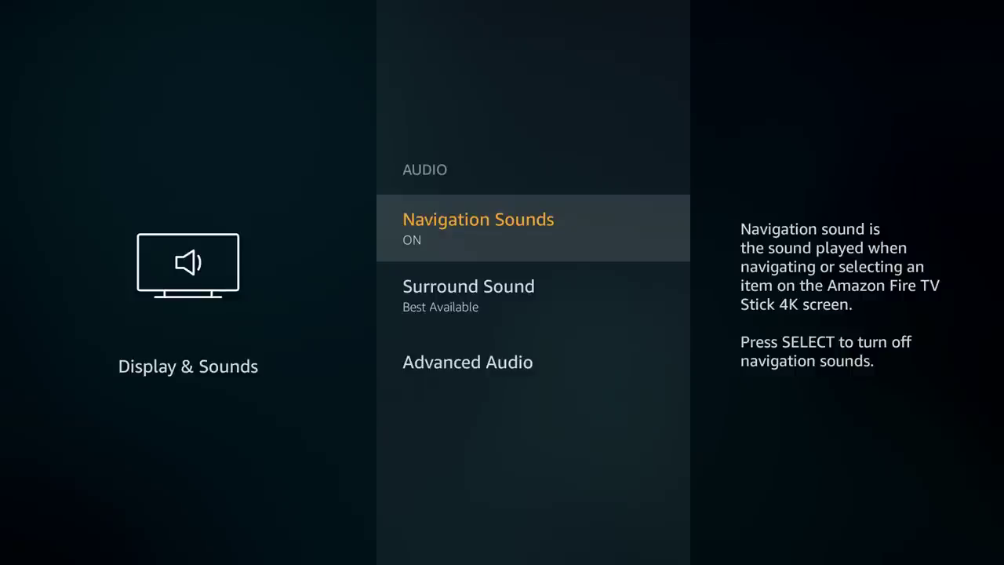
pyautogui.press('Down')
pyautogui.press('Down')
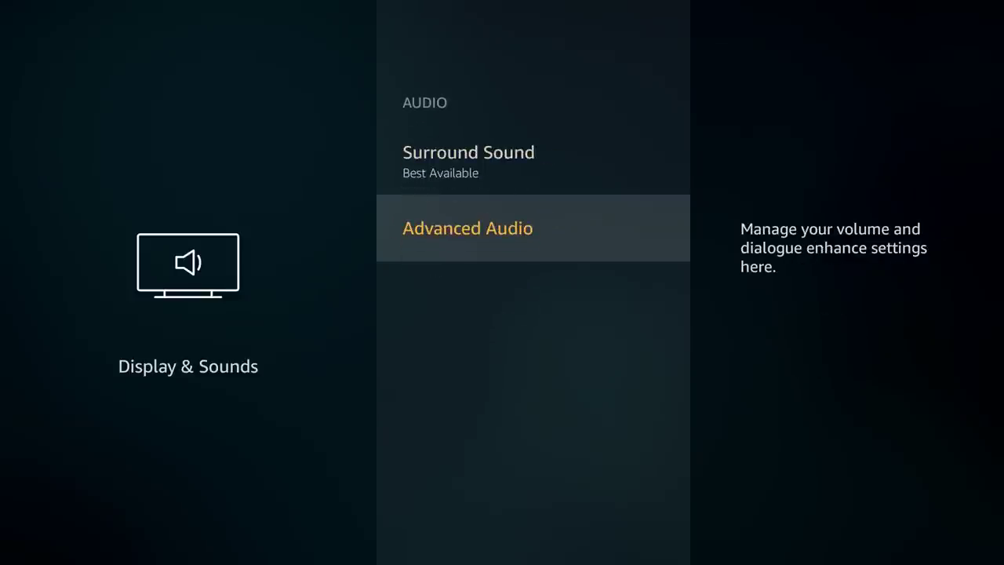
pyautogui.press('Up')
pyautogui.press('Up')
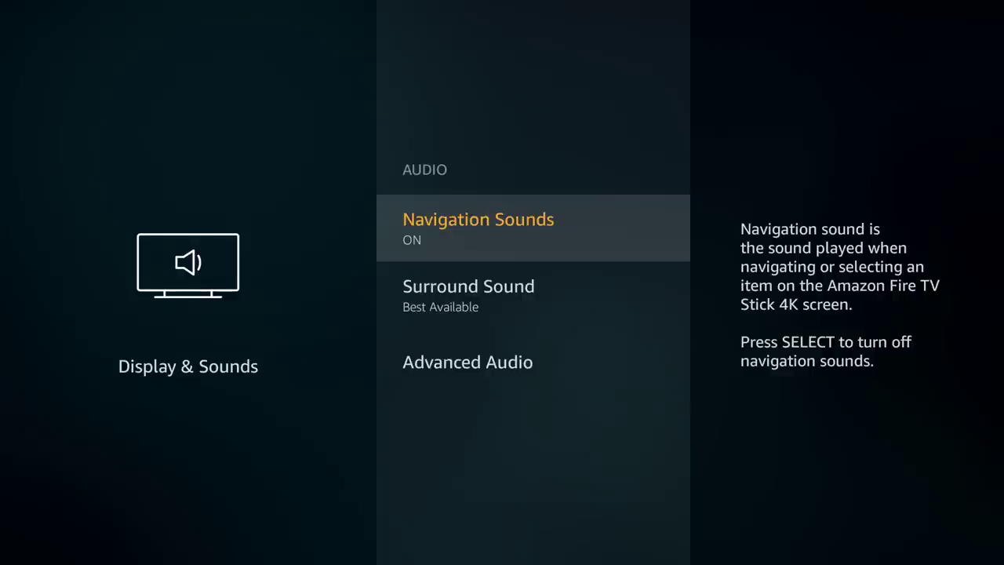
pyautogui.press('Return')
pyautogui.press('Down')
pyautogui.press('Down')
pyautogui.press('Up')
pyautogui.press('Up')
pyautogui.press('Down')
pyautogui.press('Down')
pyautogui.press('Up')
pyautogui.press('Up')
pyautogui.press('Return')
pyautogui.press('Down')
pyautogui.press('Down')
pyautogui.press('Up')
pyautogui.press('Up')
# Step: Review Surround Sound options (Stereo, Dolby Digital Plus, Dolby Digital), keeping Best Available
pyautogui.press('Down')
pyautogui.press('Return')
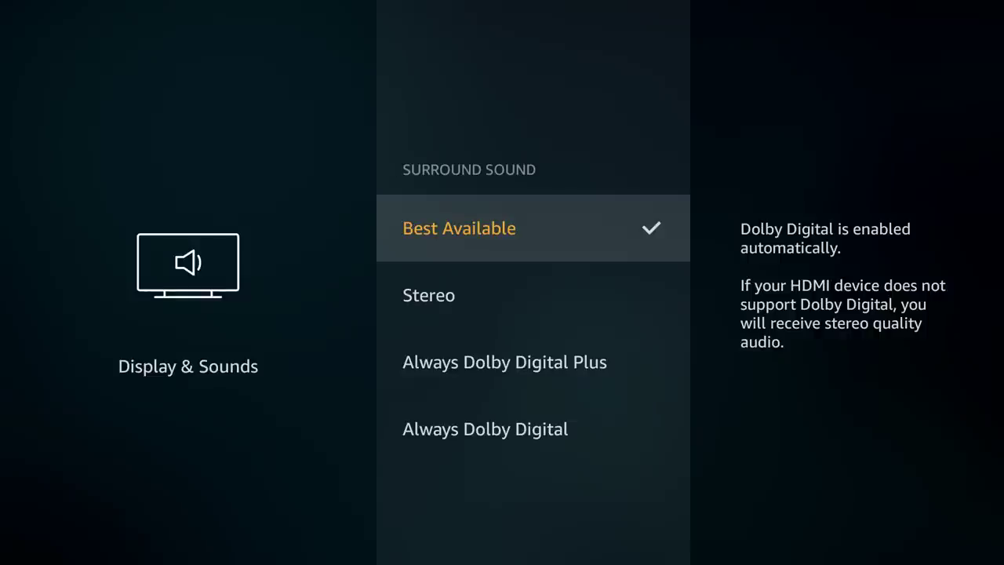
pyautogui.press('Down')
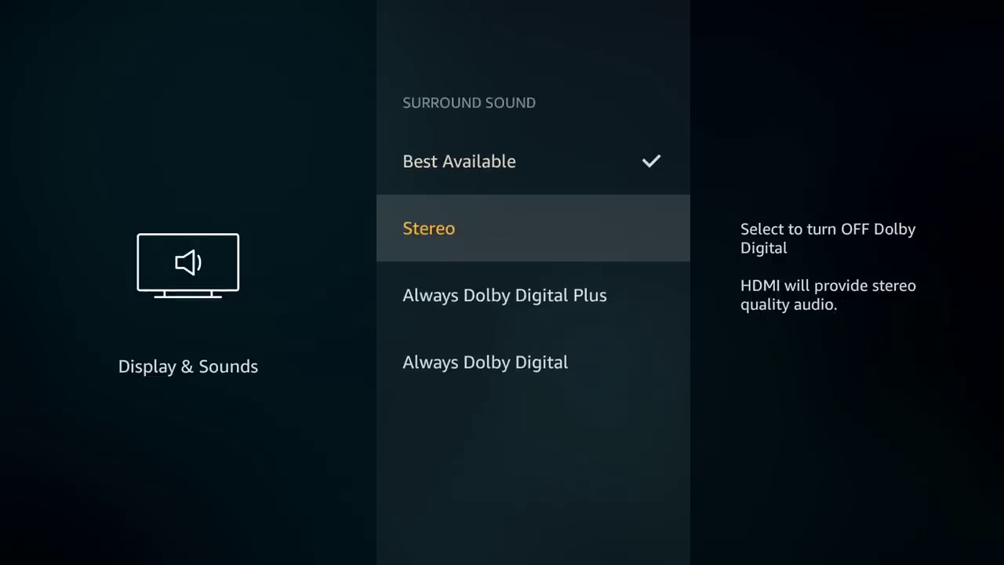
pyautogui.press('Down')
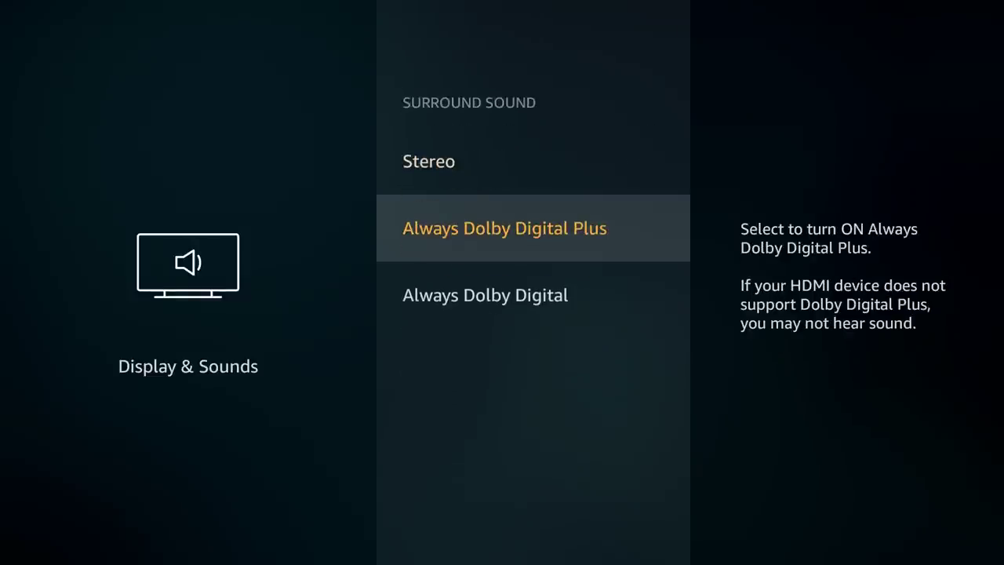
pyautogui.press('Down')
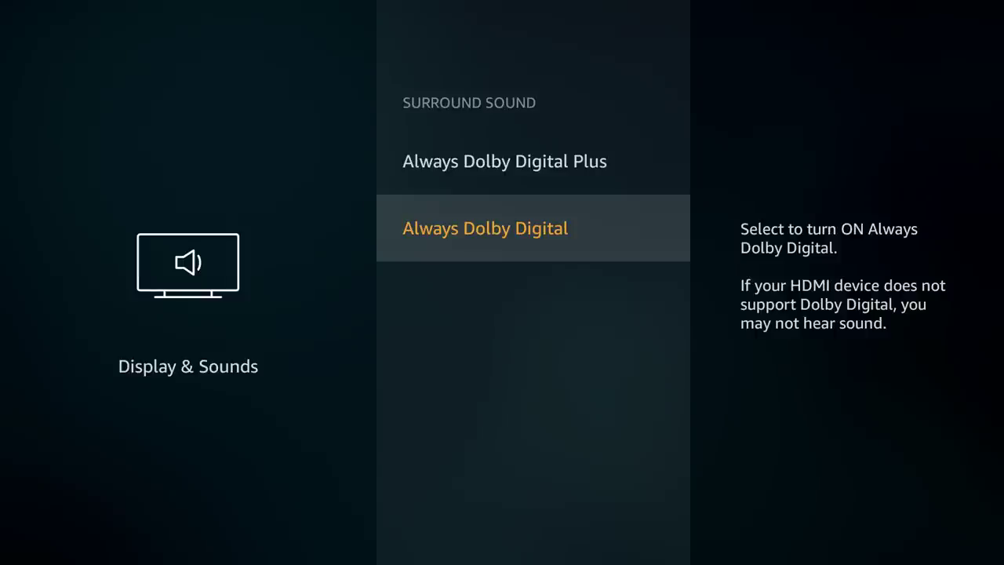
pyautogui.press('Up')
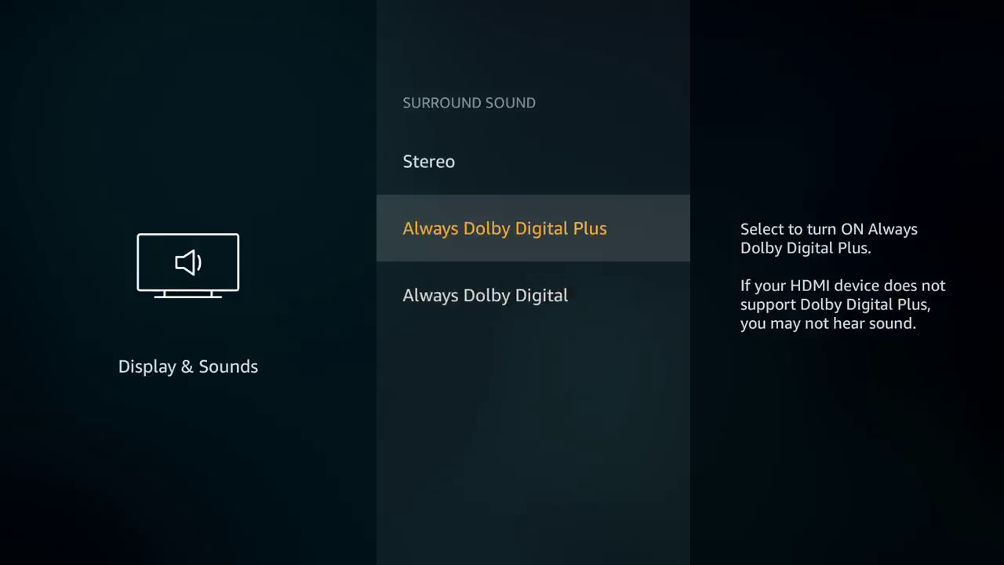
pyautogui.press('Up')
pyautogui.press('Up')
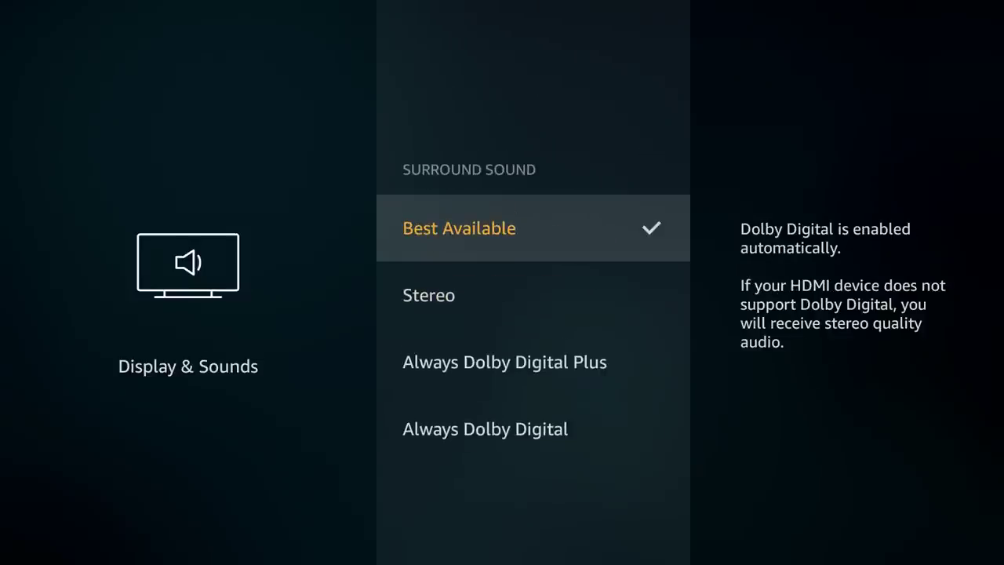
pyautogui.press('Down')
pyautogui.press('Down')
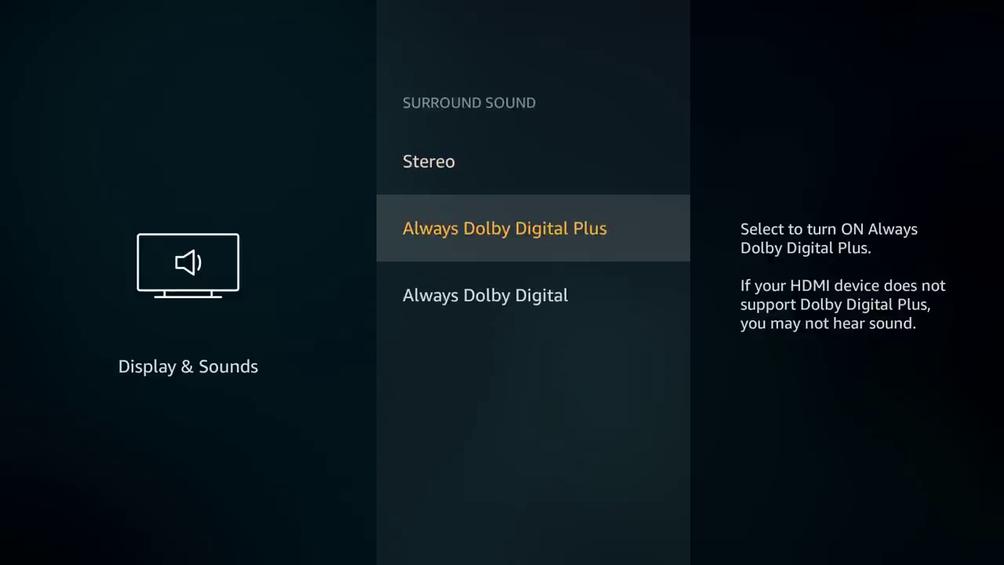
pyautogui.press('Escape')
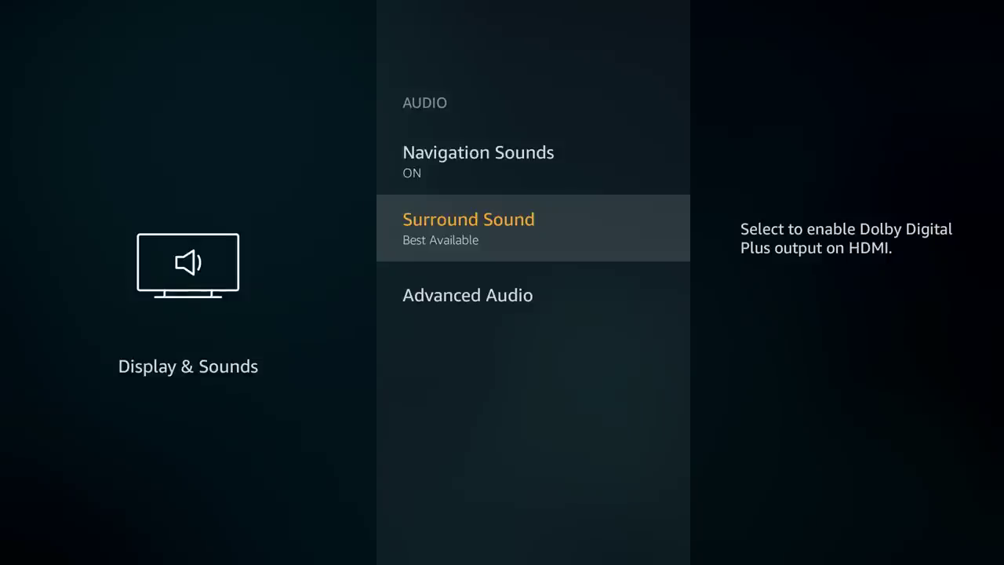
pyautogui.press('Down')
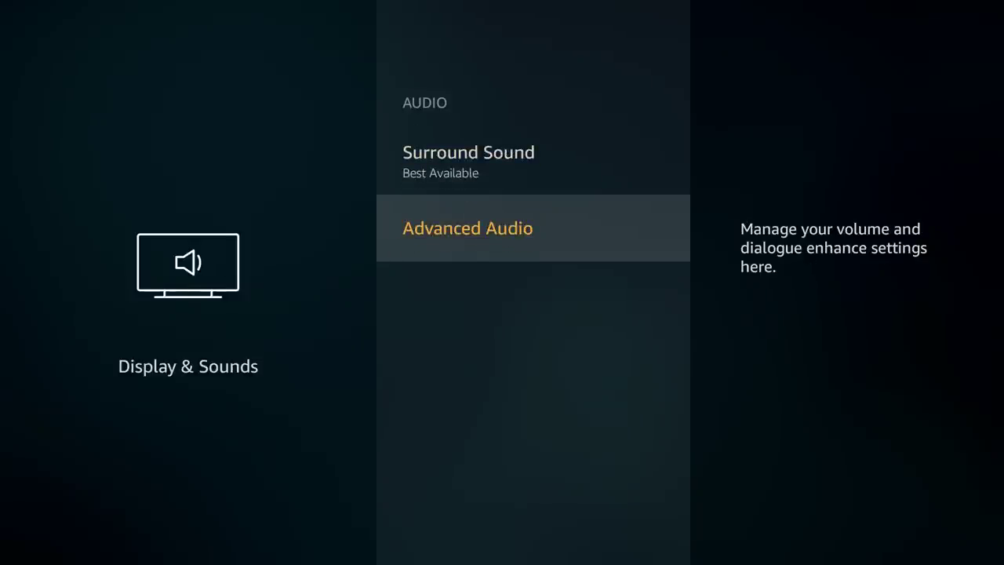
# Step: Try the Volume Leveler and Dialogue Enhancer toggles in Advanced Audio, leaving both off
pyautogui.press('Return')
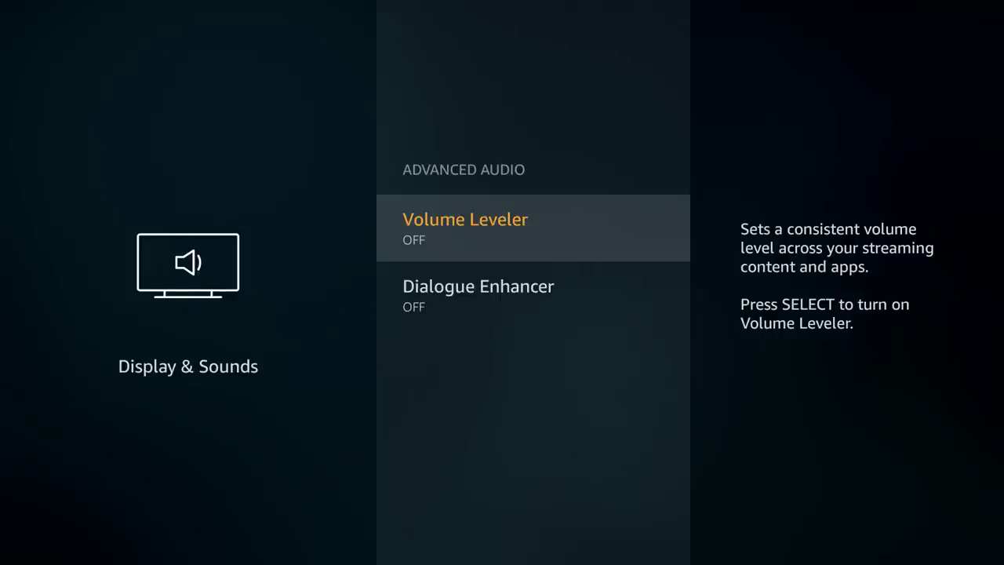
pyautogui.press('Return')
pyautogui.press('Return')
pyautogui.press('Down')
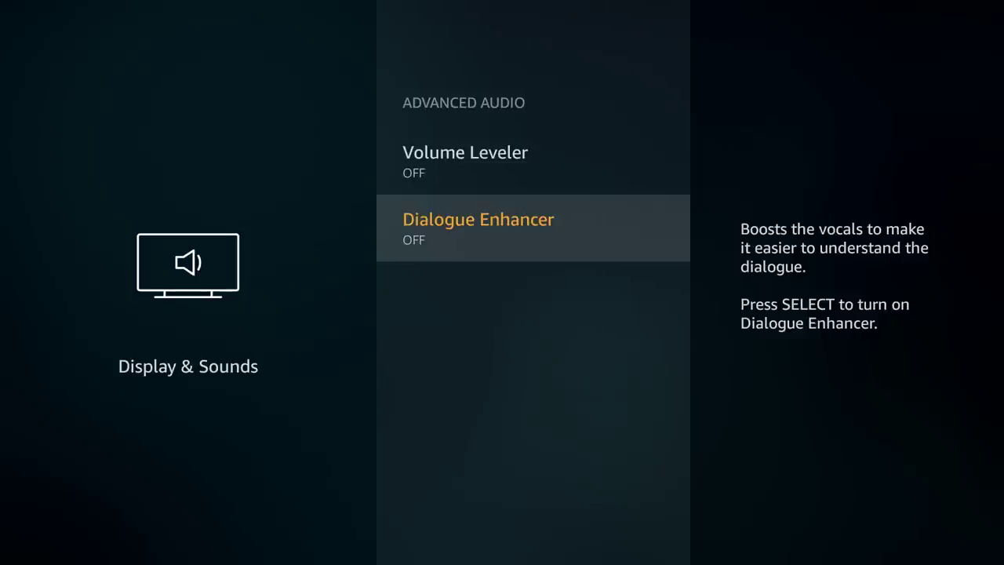
pyautogui.press('Return')
pyautogui.press('Return')
pyautogui.press('Up')
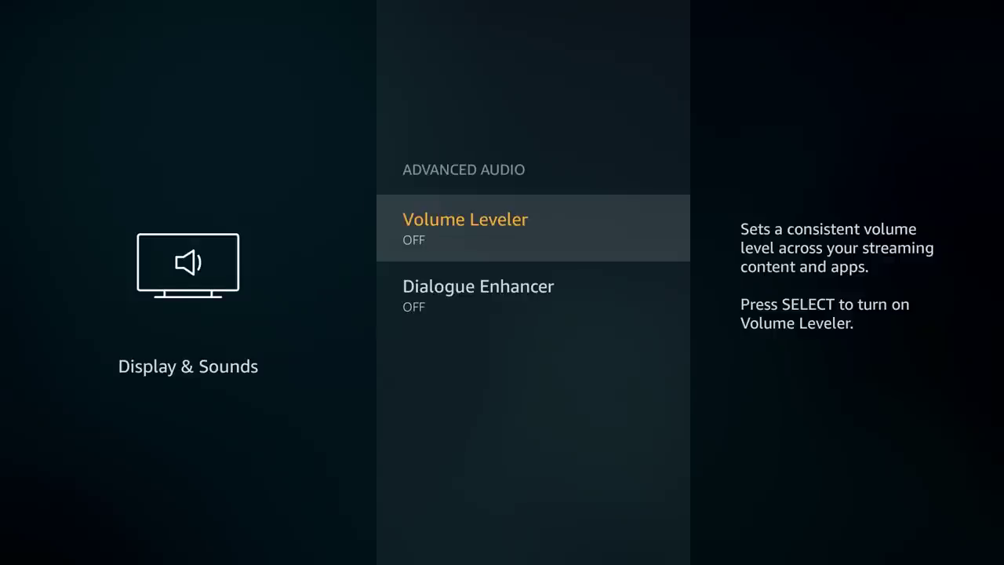
pyautogui.press('Escape')
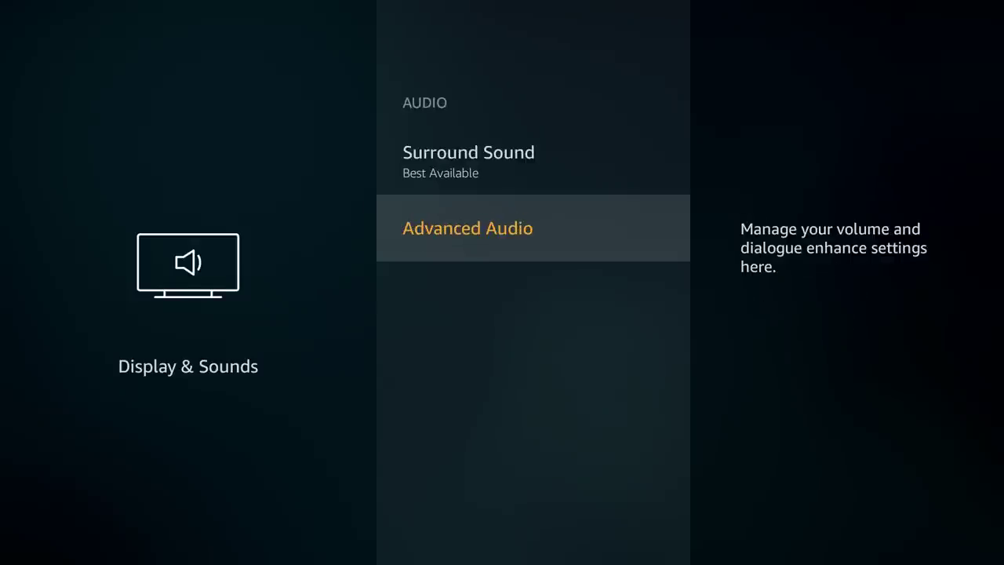
pyautogui.press('Up')
pyautogui.press('Up')
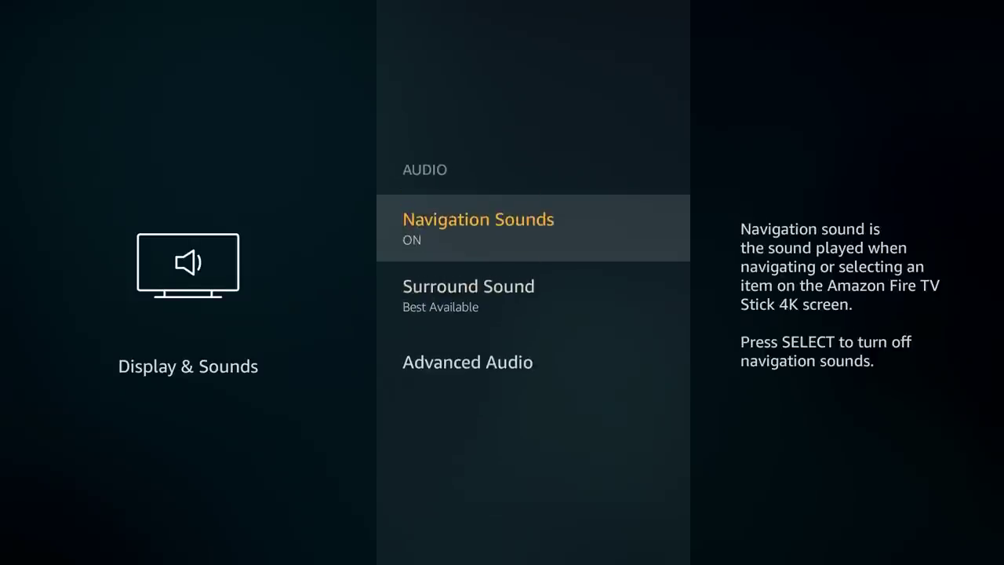
# Step: Return to Display & Sounds and select Enable Display Mirroring
pyautogui.press('Escape')
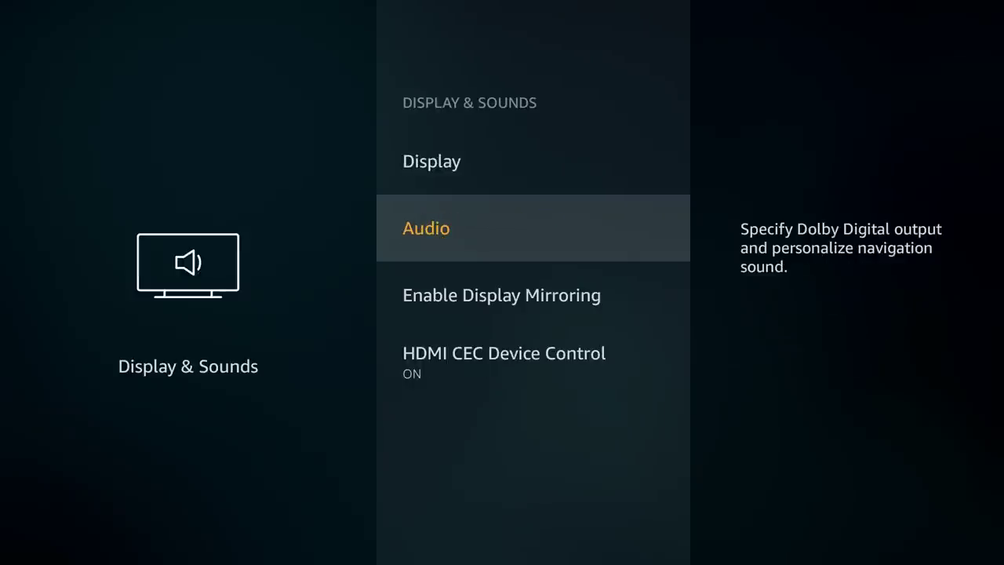
pyautogui.press('Down')
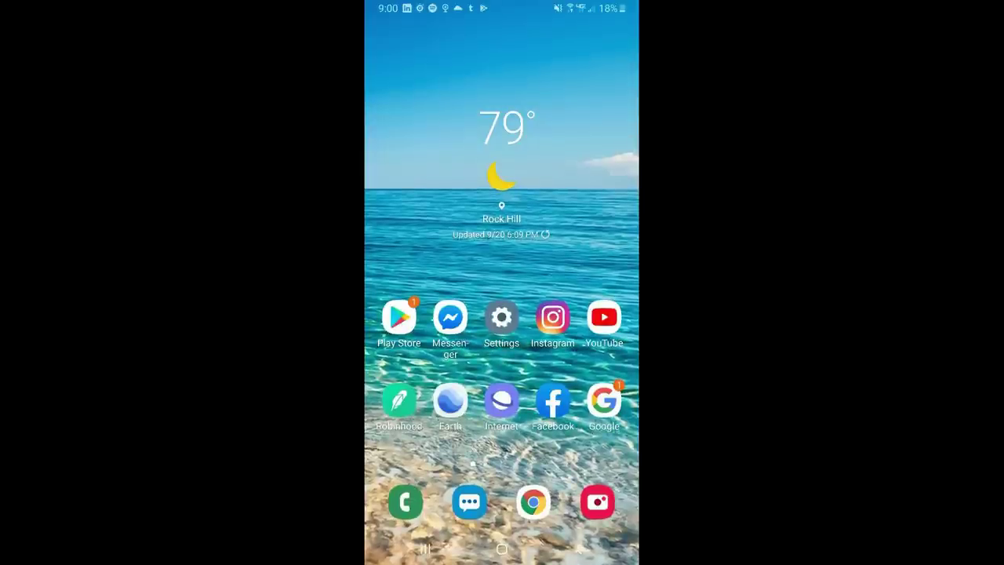
# Step: Launch Keep Notes from the phone's app drawer and write 'Hello I'm on my phone'
pyautogui.moveTo(502, 471); pyautogui.dragTo(502, 236)
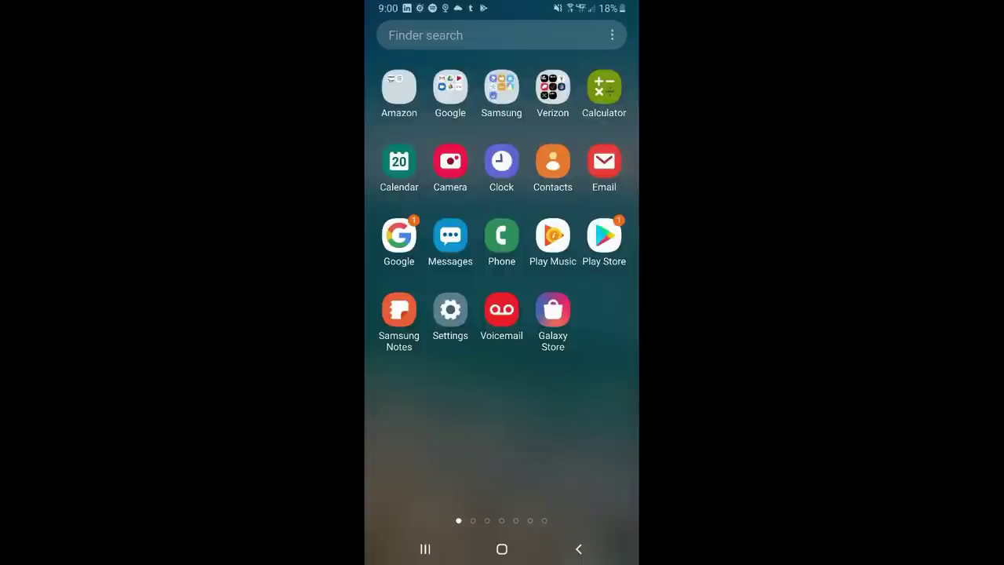
pyautogui.moveTo(588, 314); pyautogui.dragTo(416, 314)
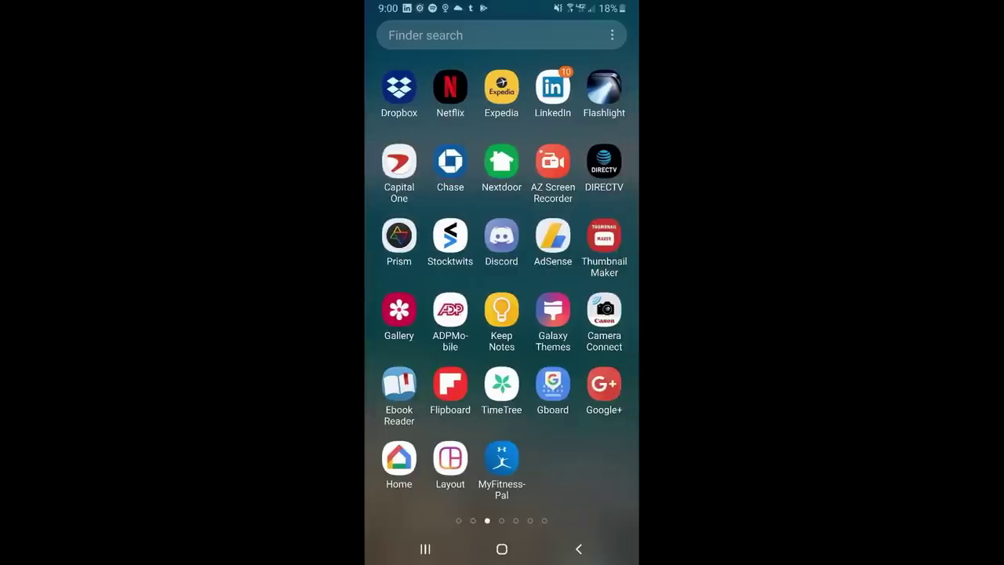
pyautogui.click(501, 310)
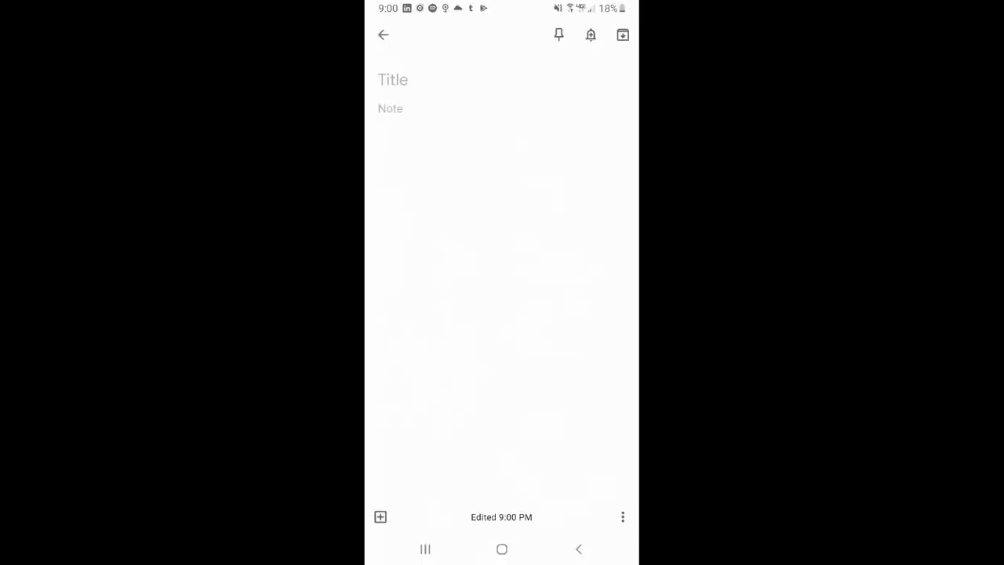
pyautogui.write("I'm")
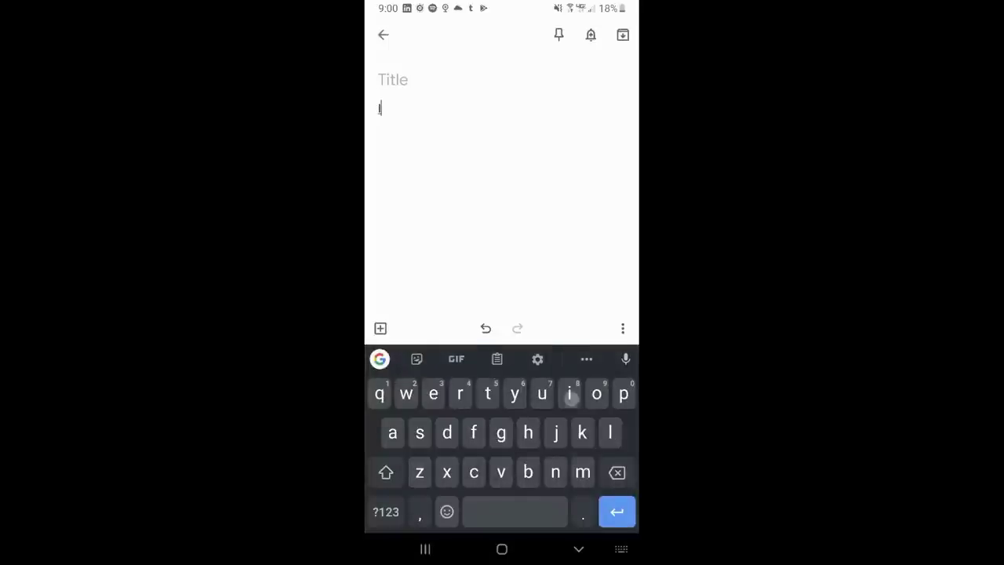
pyautogui.press('BackSpace')
pyautogui.press('BackSpace')
pyautogui.press('BackSpace')
pyautogui.press('BackSpace')
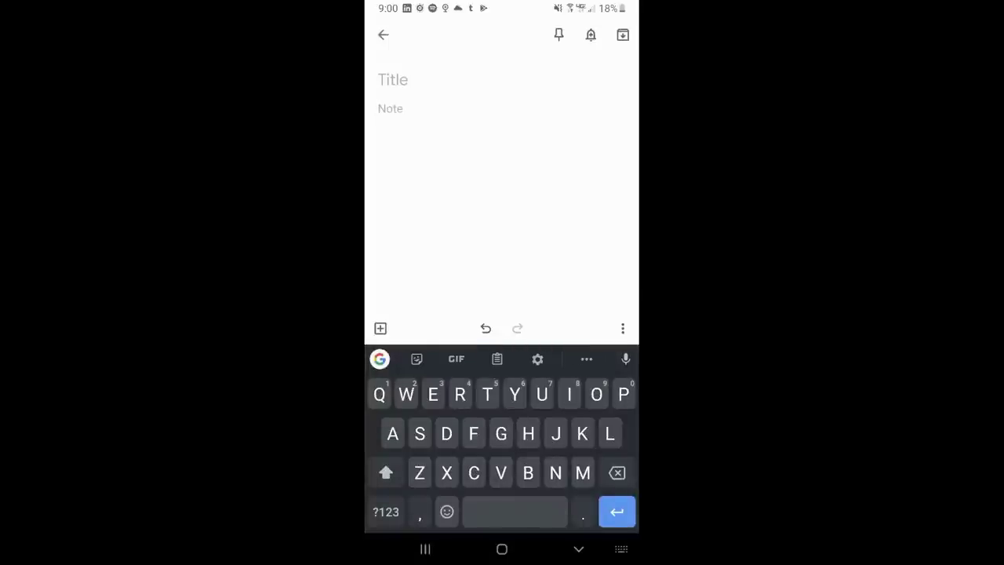
pyautogui.write("Hello I'm o")
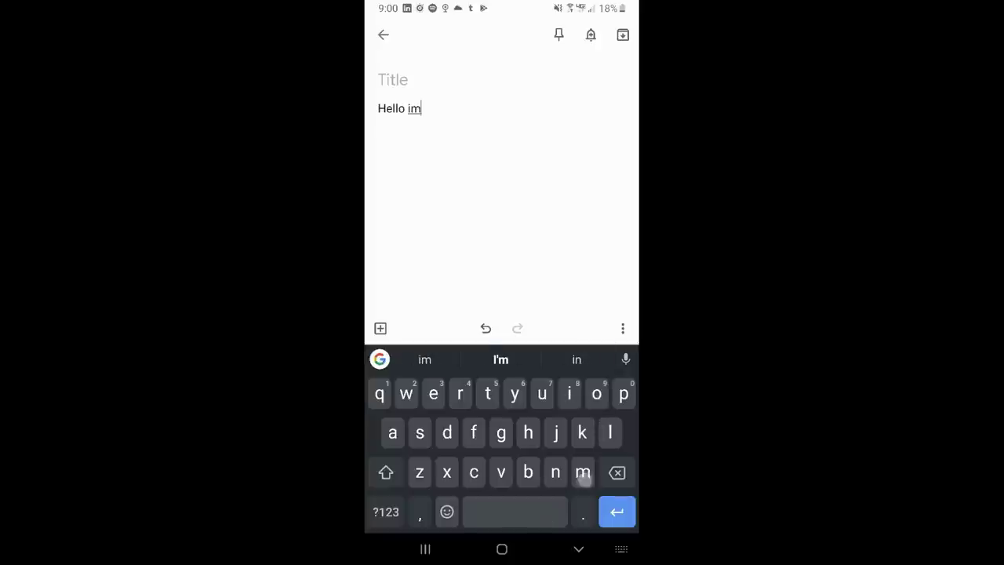
pyautogui.write('n my ')
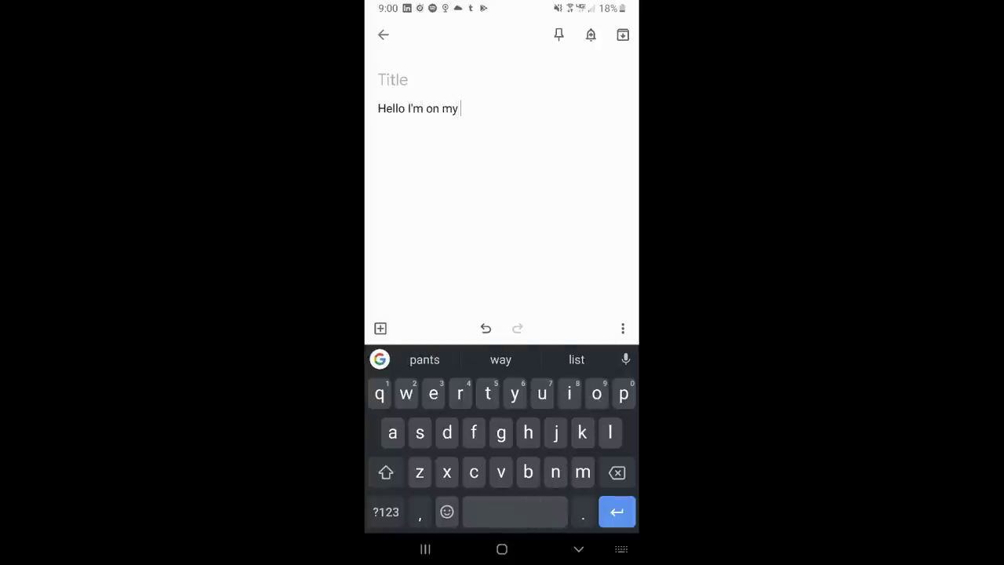
pyautogui.write('phone')
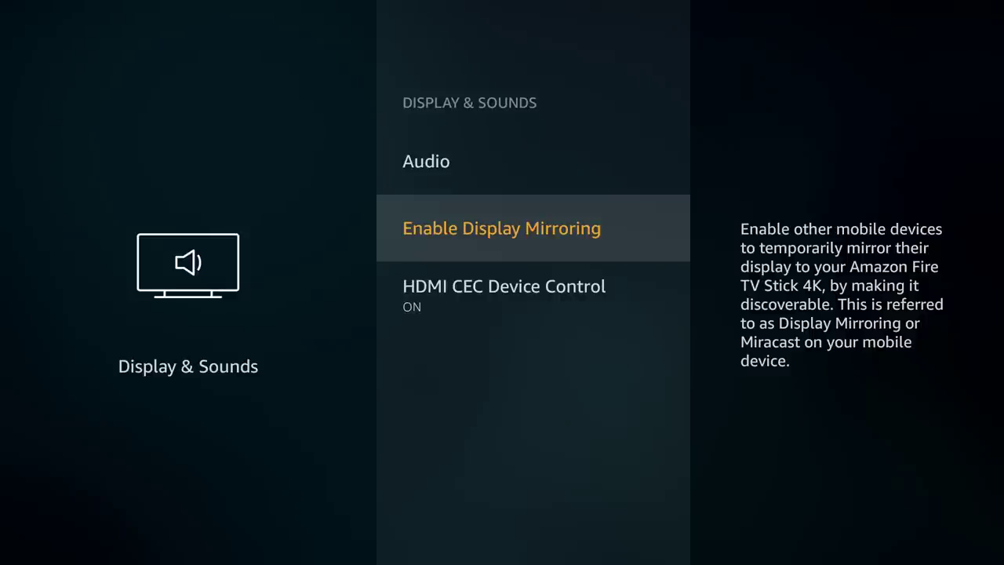
# Step: Toggle HDMI CEC Device Control, then exit Display & Sounds to the main Settings
pyautogui.press('Down')
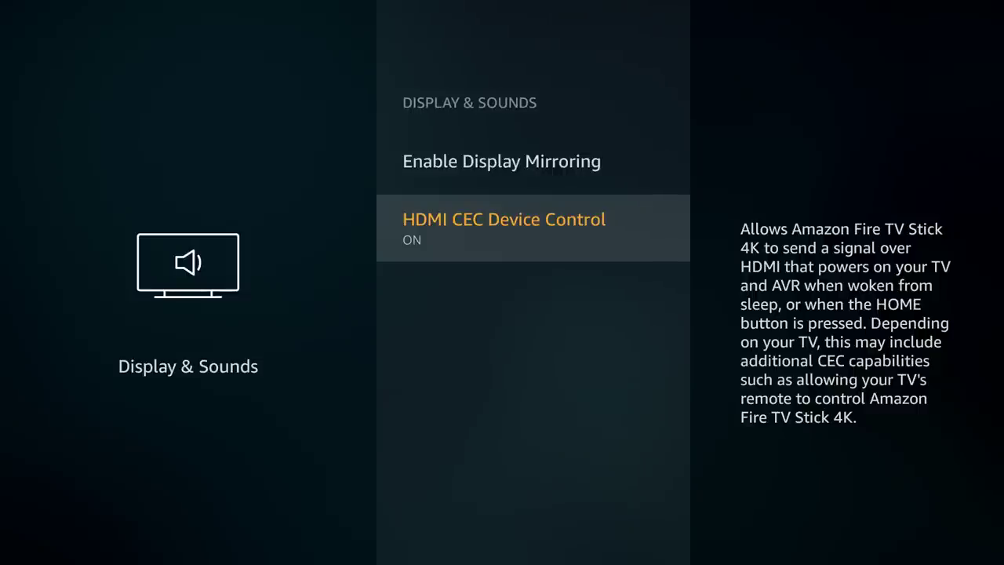
pyautogui.press('Return')
pyautogui.press('Return')
pyautogui.press('Escape')
# Step: In Applications > Appstore, switch Automatic Updates off and back on
pyautogui.press('Right')
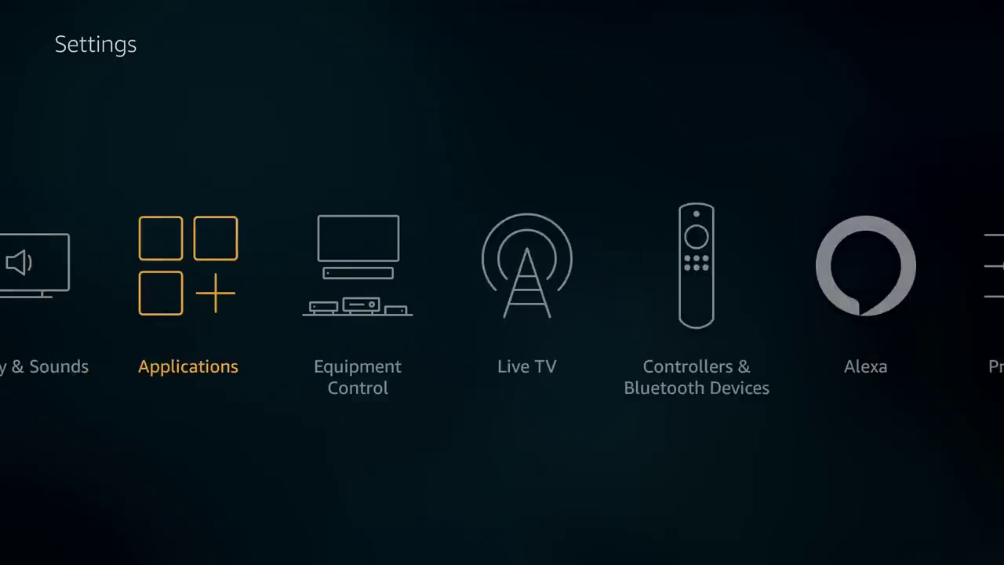
pyautogui.press('Return')
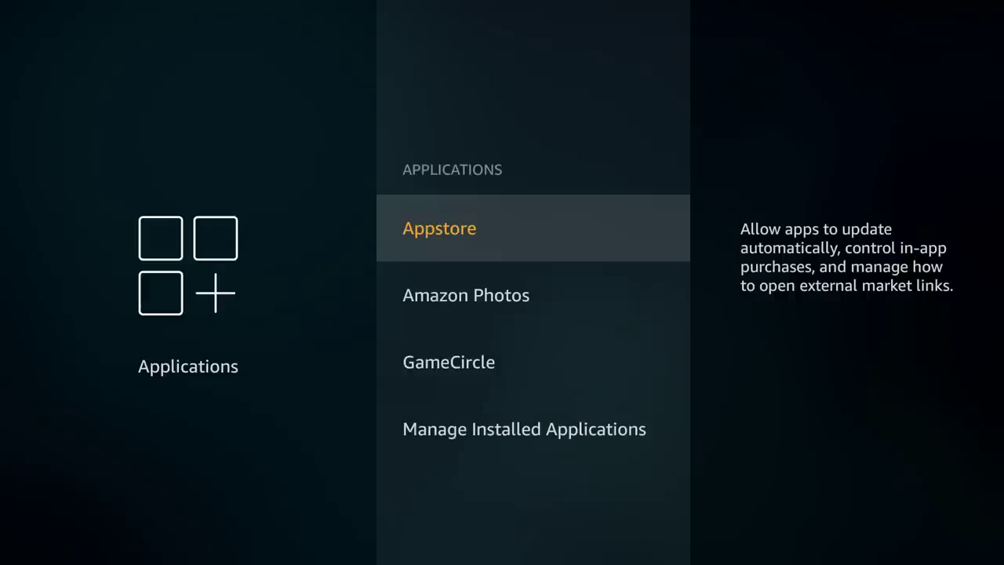
pyautogui.press('Return')
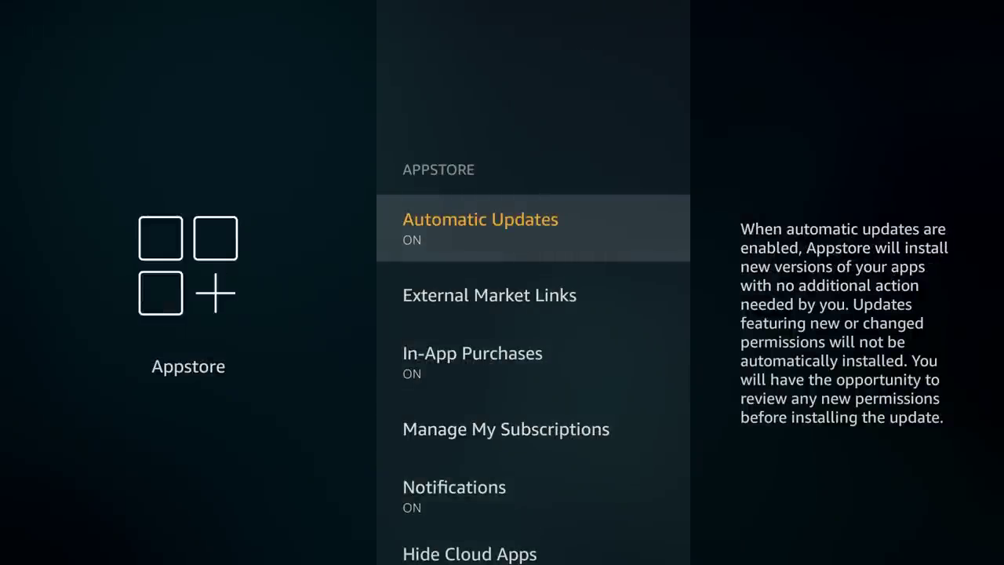
pyautogui.press('Return')
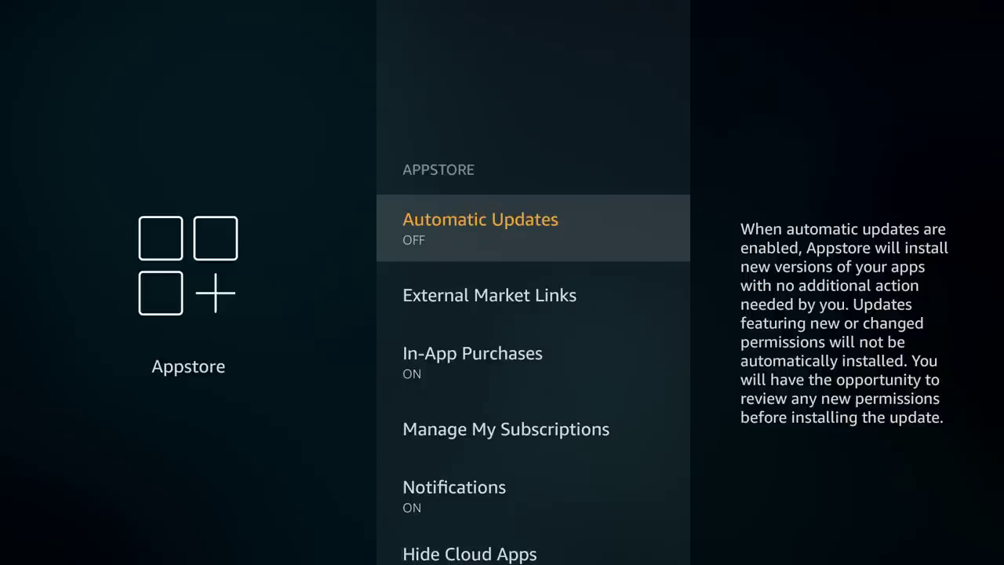
pyautogui.press('Return')
pyautogui.press('Down')
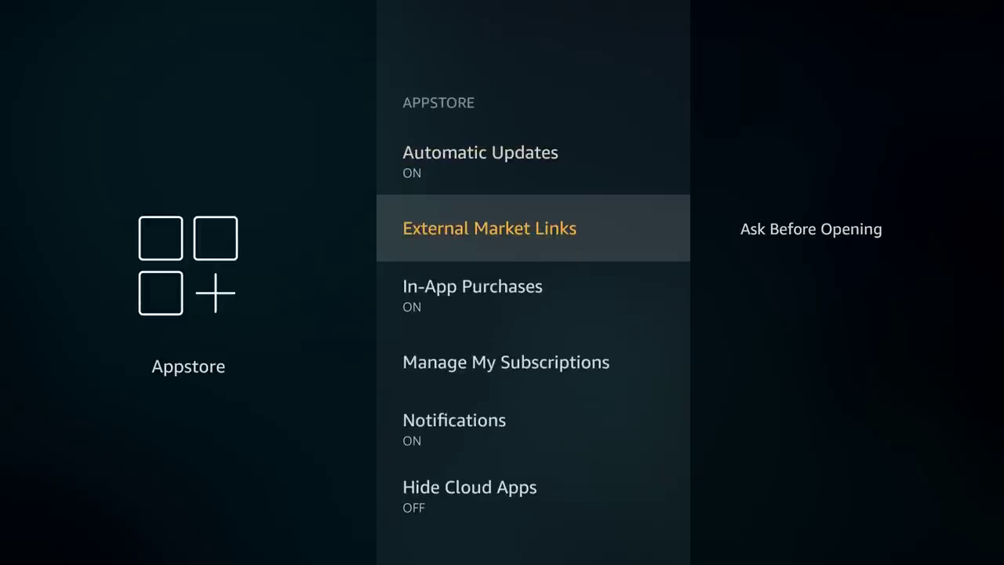
pyautogui.press('Return')
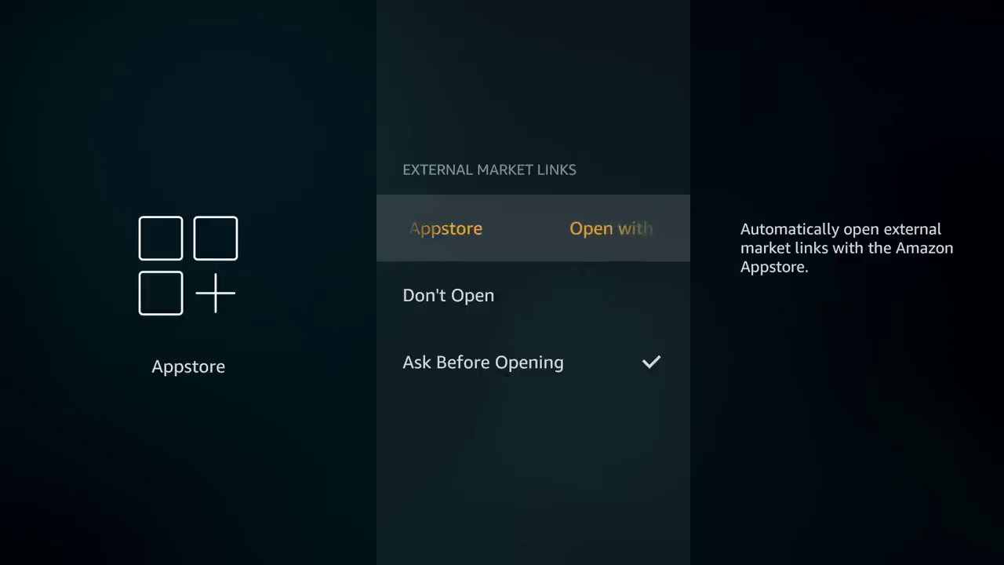
pyautogui.press('Down')
pyautogui.press('Down')
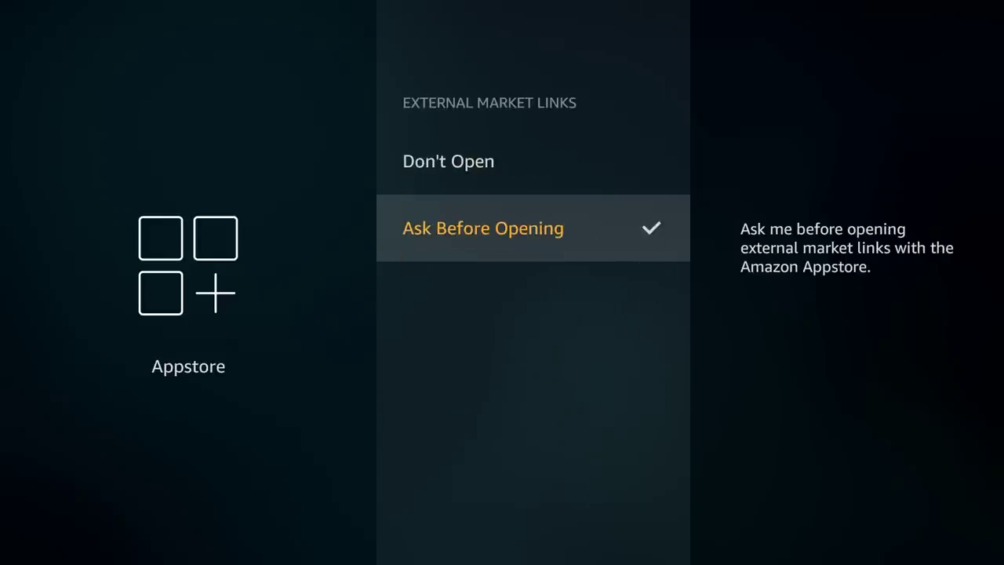
pyautogui.press('Up')
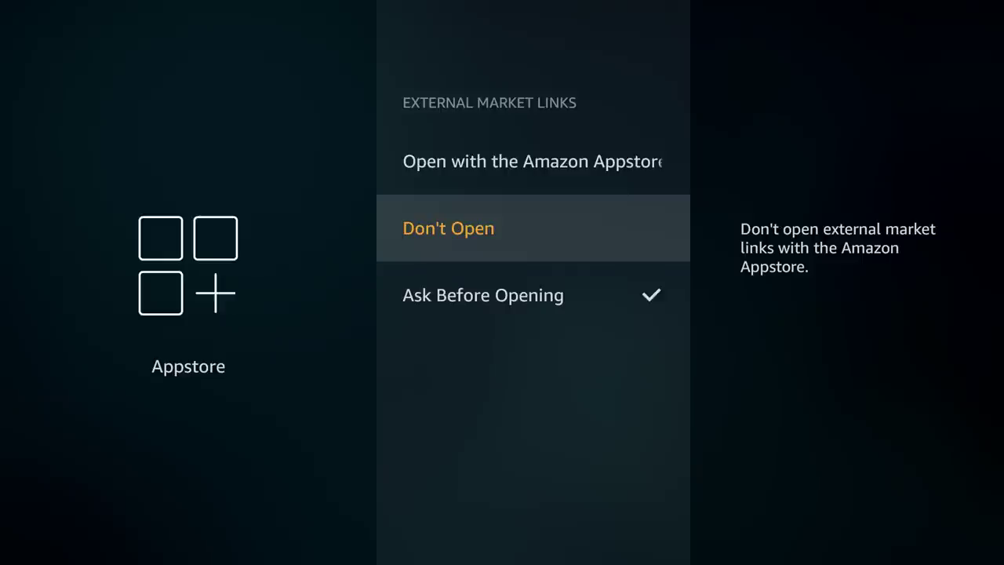
pyautogui.press('Up')
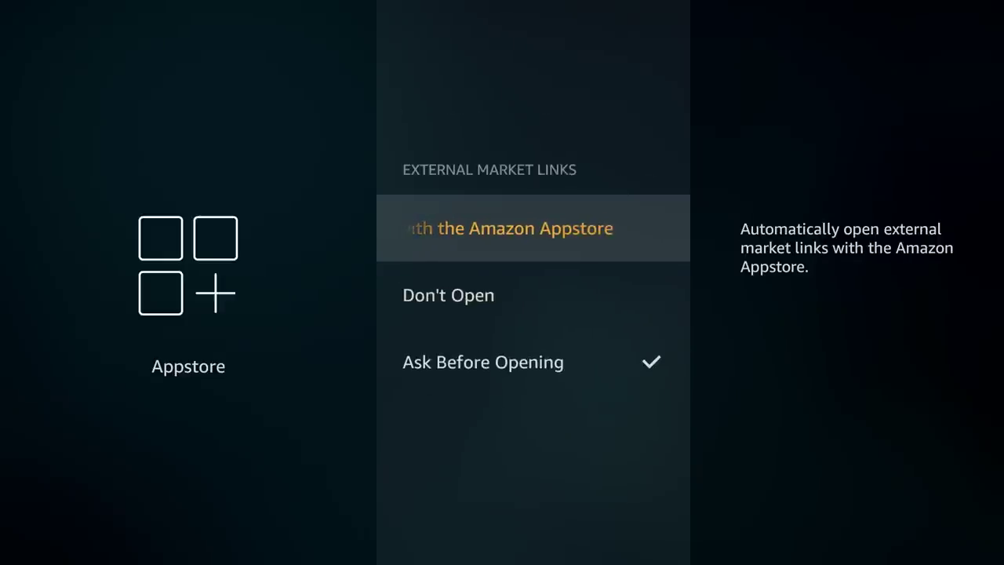
pyautogui.press('Down')
pyautogui.press('Down')
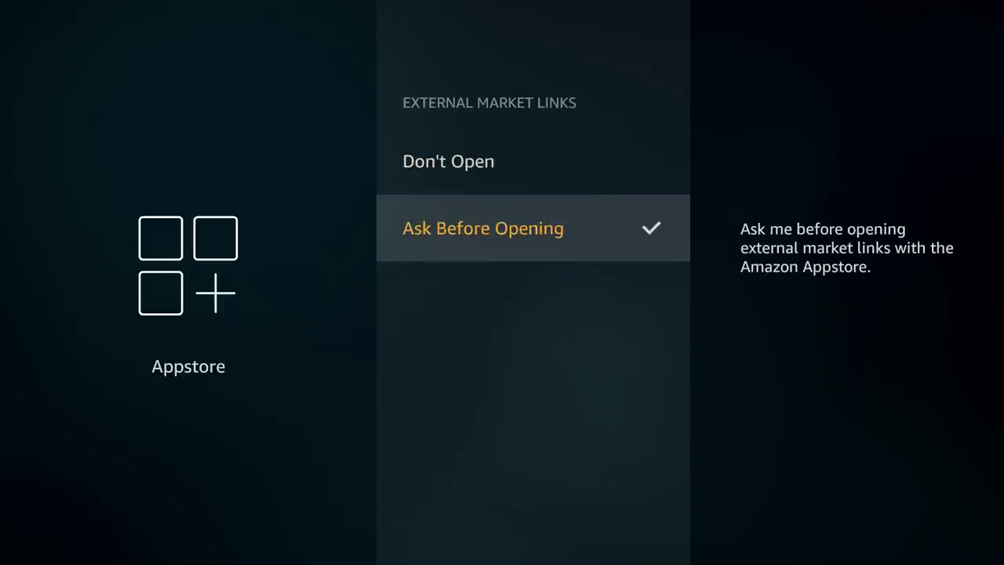
pyautogui.press('Return')
pyautogui.press('Down')
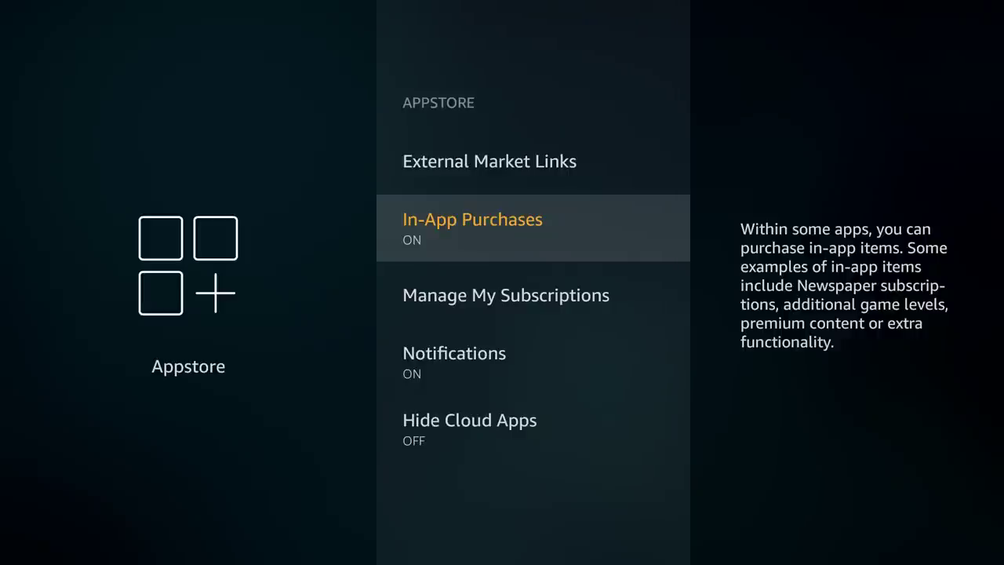
# Step: Toggle the Appstore's In-App Purchases and Notifications settings, passing Manage My Subscriptions
pyautogui.press('Return')
pyautogui.press('Return')
pyautogui.press('Down')
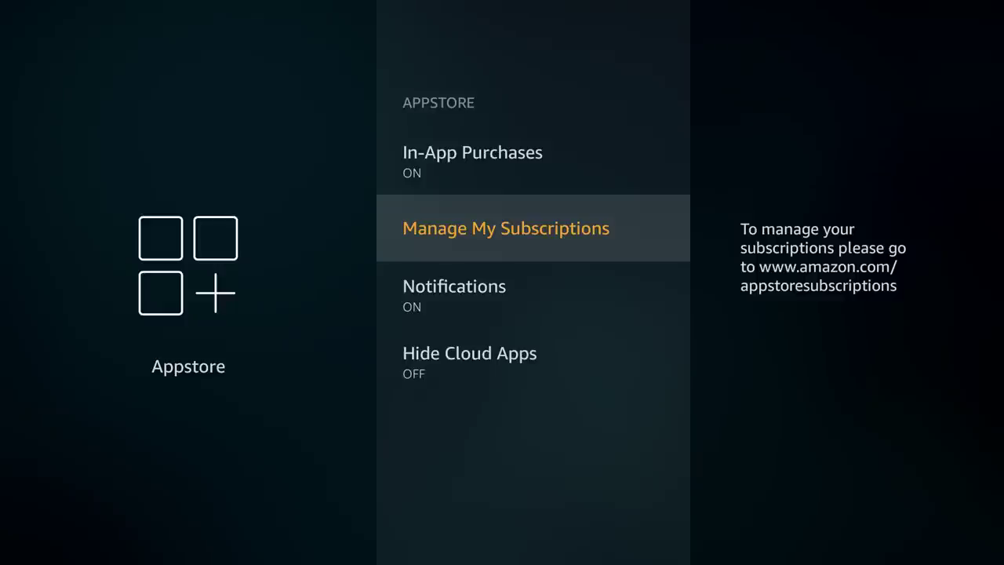
pyautogui.press('Down')
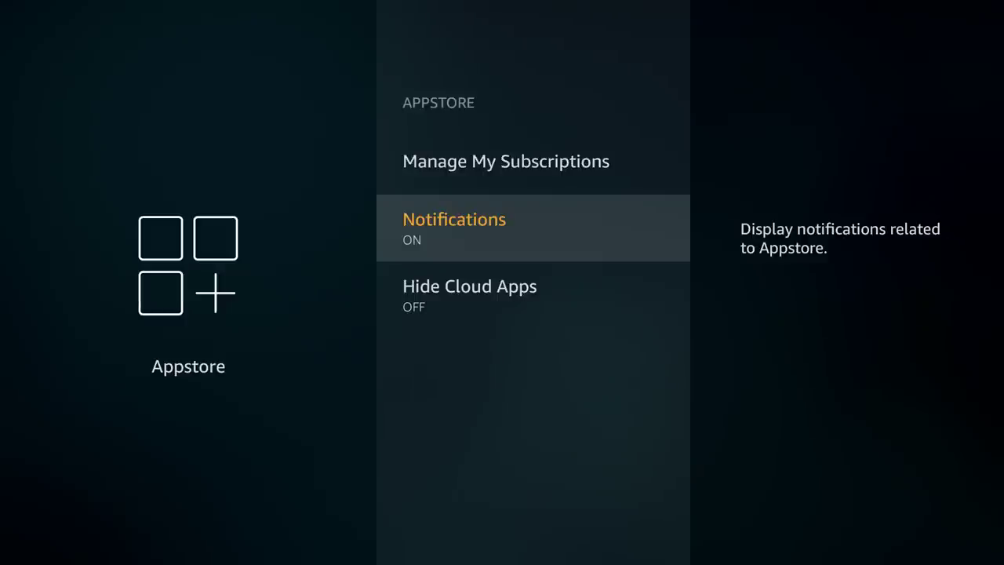
pyautogui.press('Return')
pyautogui.press('Return')
# Step: Leave Hide Cloud Apps OFF and go back to the Applications list
pyautogui.press('Down')
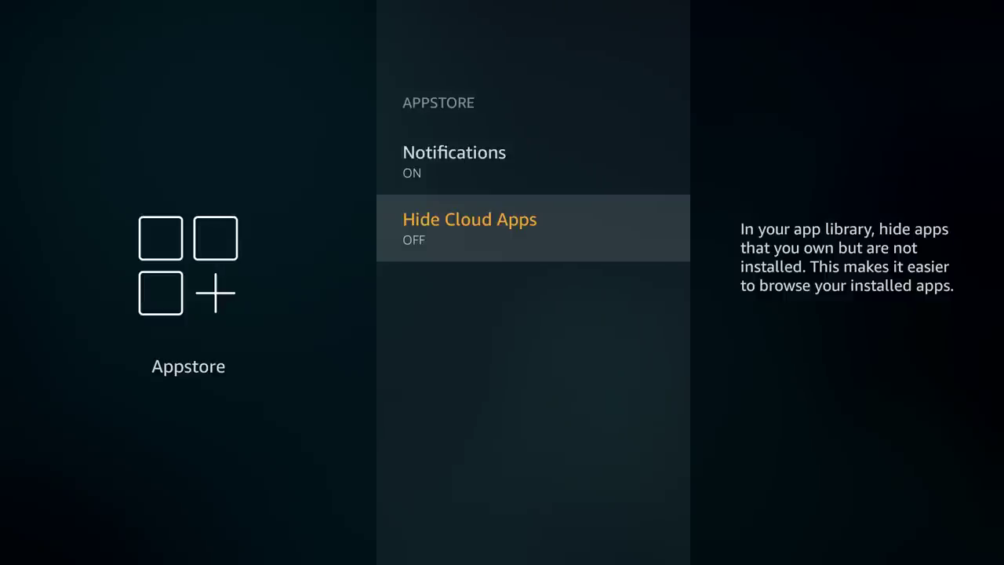
pyautogui.press('Up')
pyautogui.press('Up')
pyautogui.press('Up')
pyautogui.press('Up')
pyautogui.press('Up')
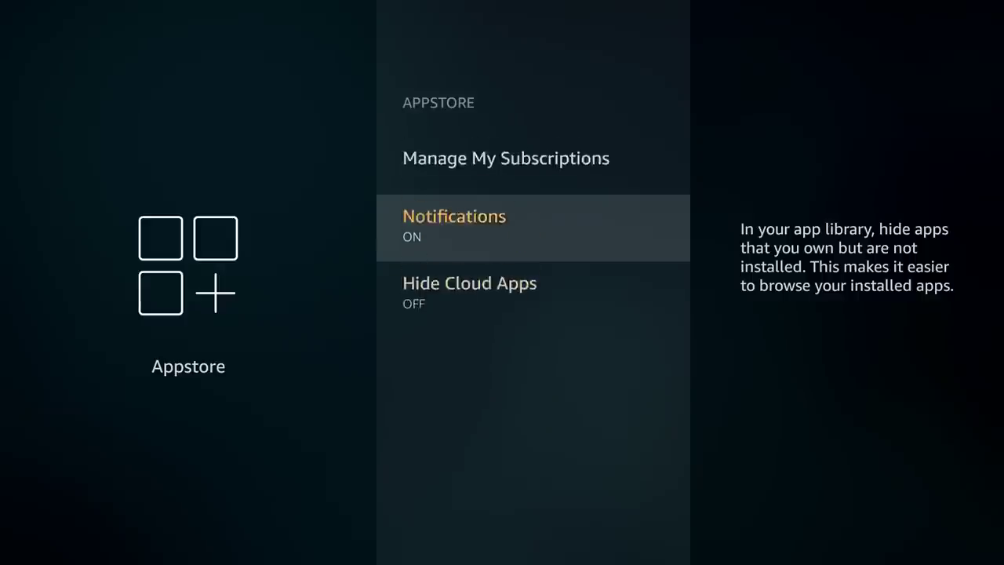
pyautogui.press('Escape')
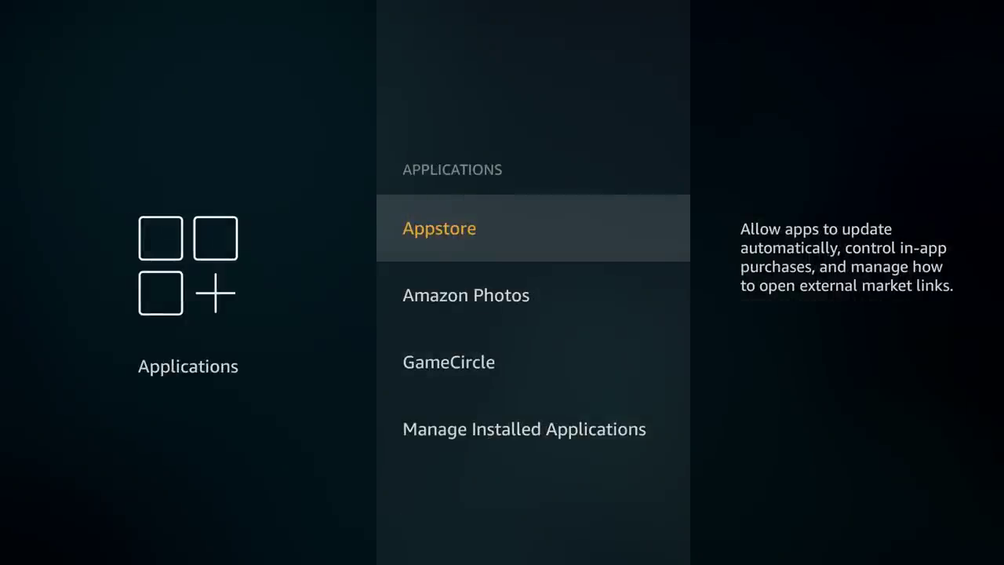
# Step: Open Amazon Photos settings and highlight Access Amazon Photos (Enabled), with Guest Connections ON
pyautogui.press('Down')
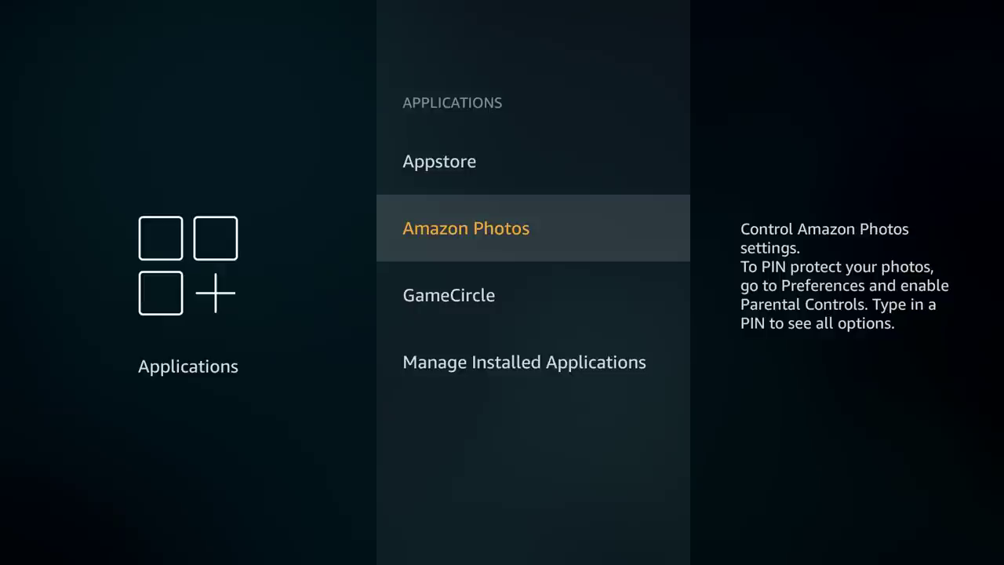
pyautogui.press('Return')
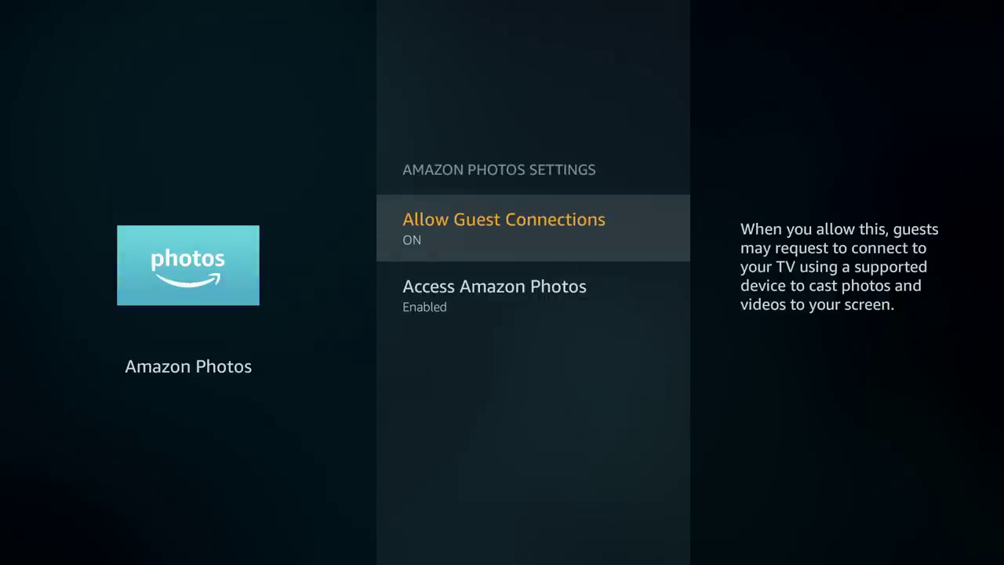
pyautogui.press('Down')
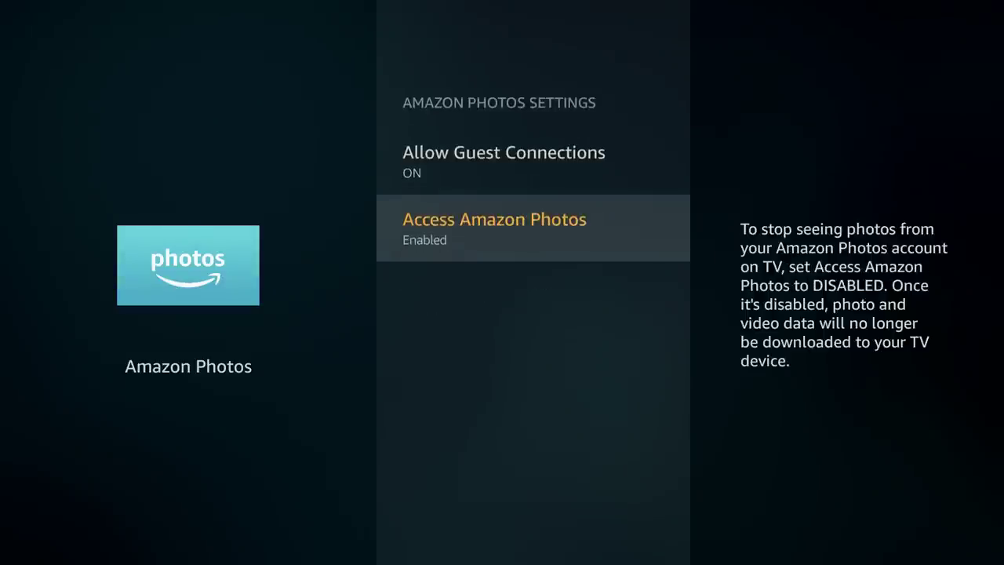